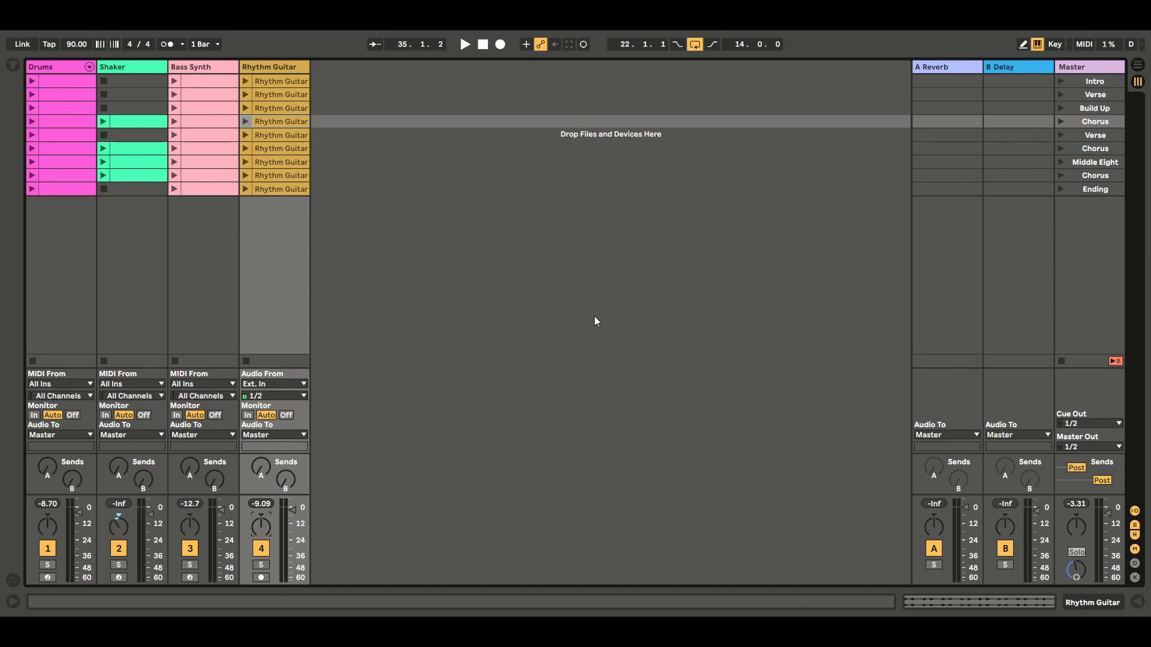
Step: Add a MIDI track after Rhythm Guitar and load Operator's Swept Organ Pad preset onto it
left_click(353, 68)
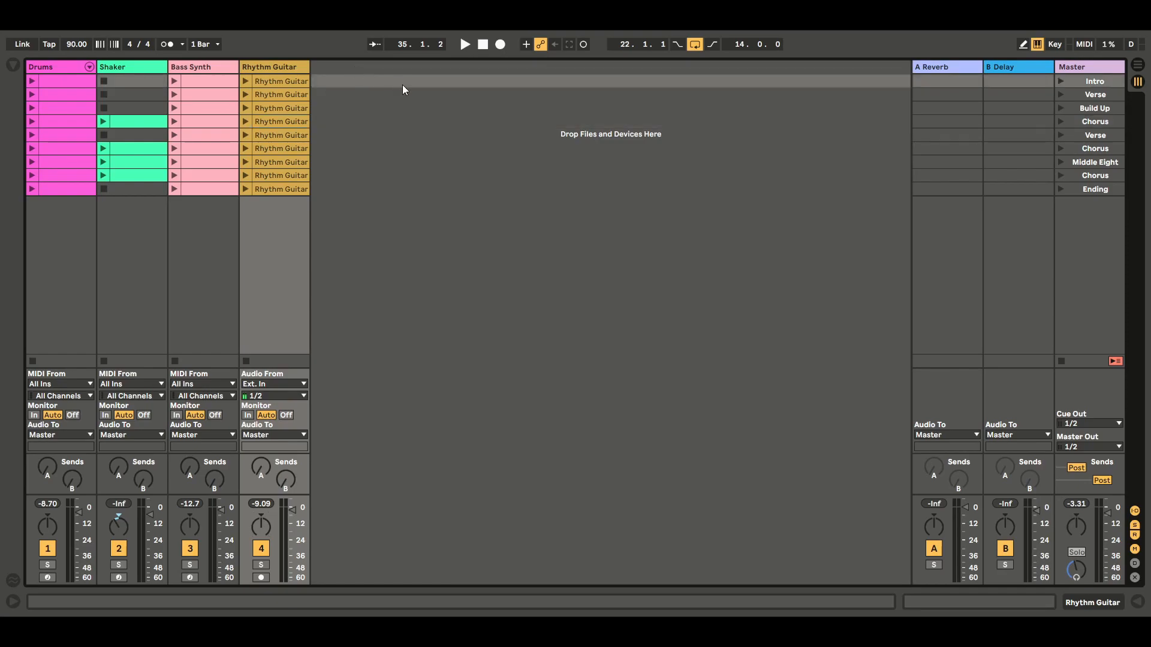
key("ctrl+shift+t")
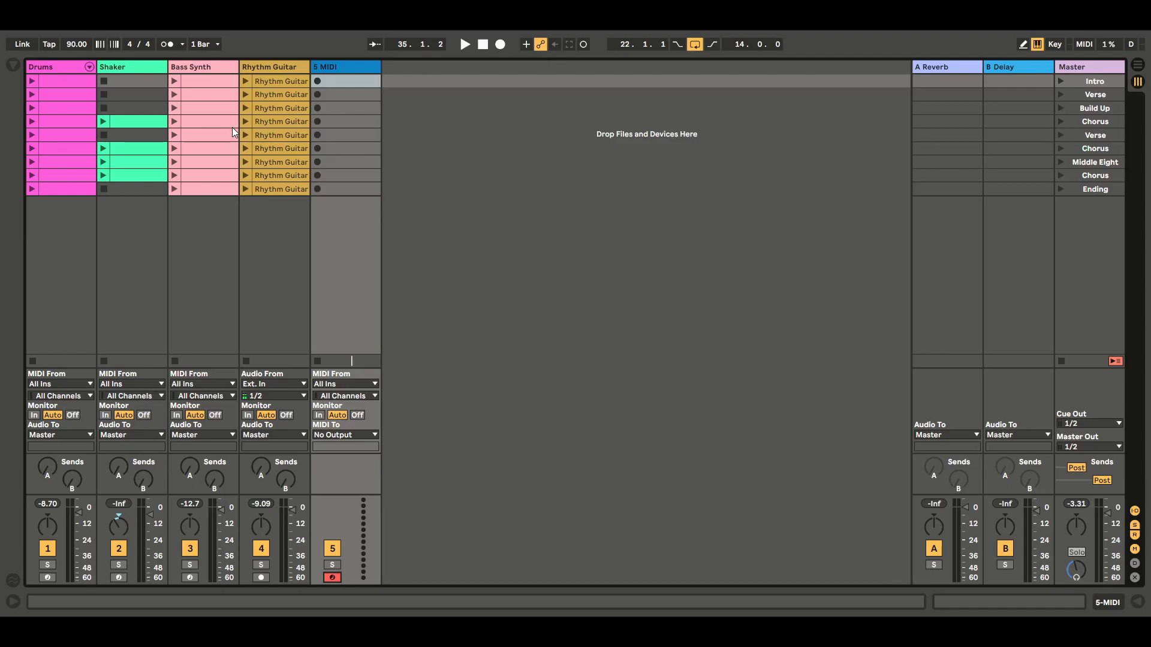
left_click(11, 65)
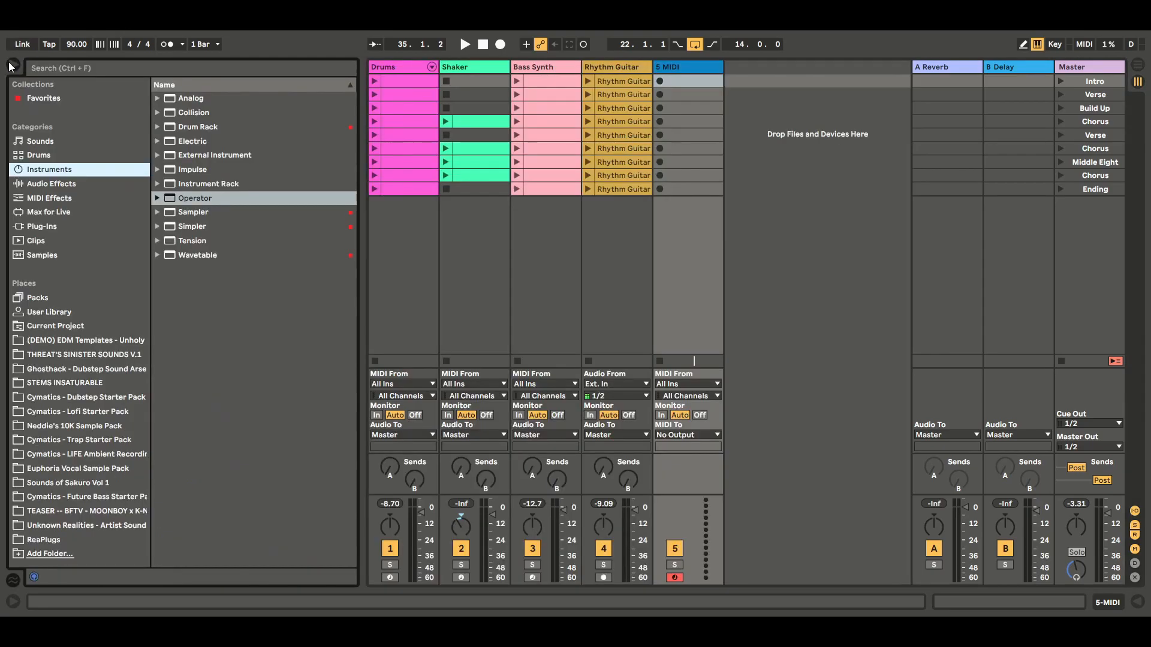
left_click(158, 199)
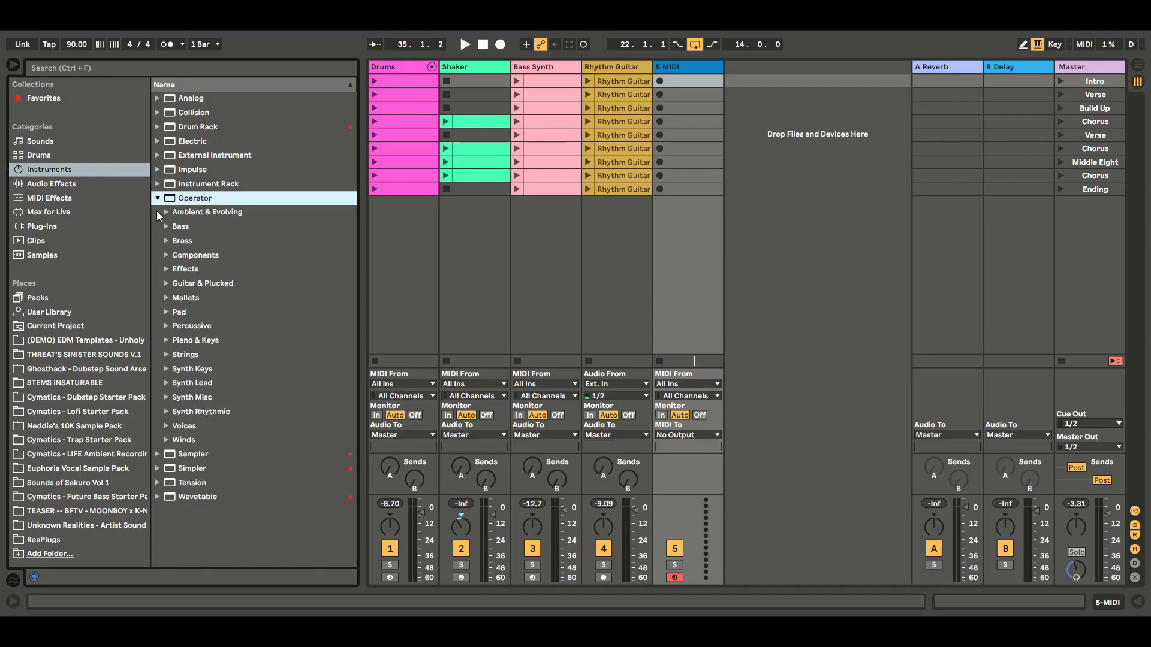
left_click(167, 313)
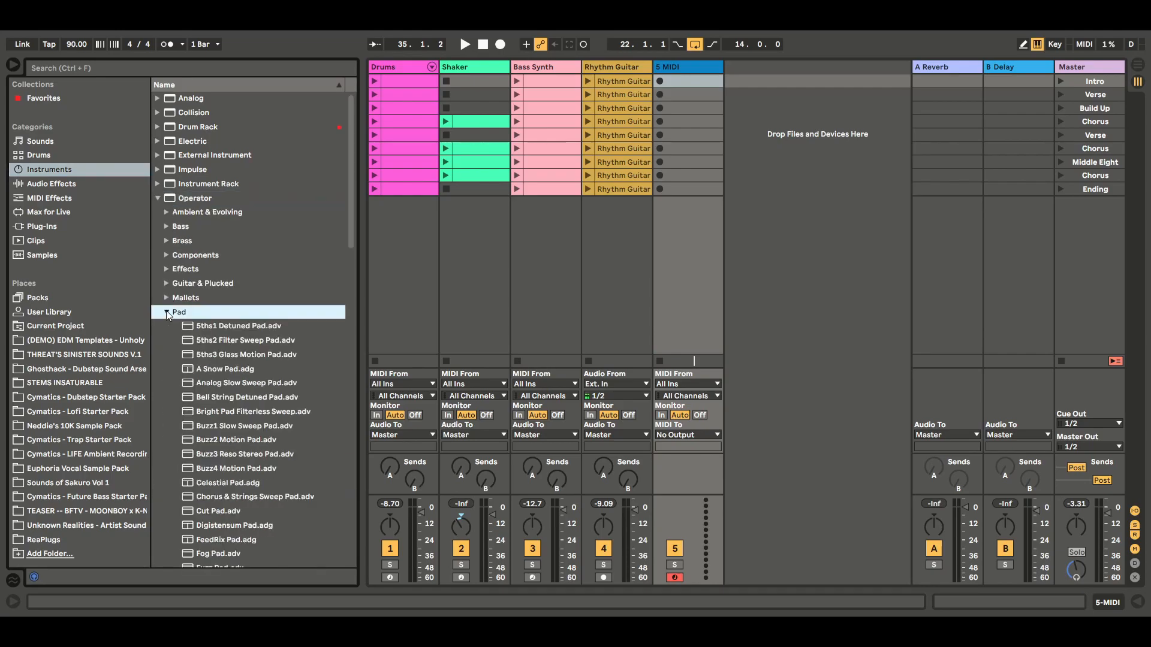
left_click_drag(350, 192, 341, 440)
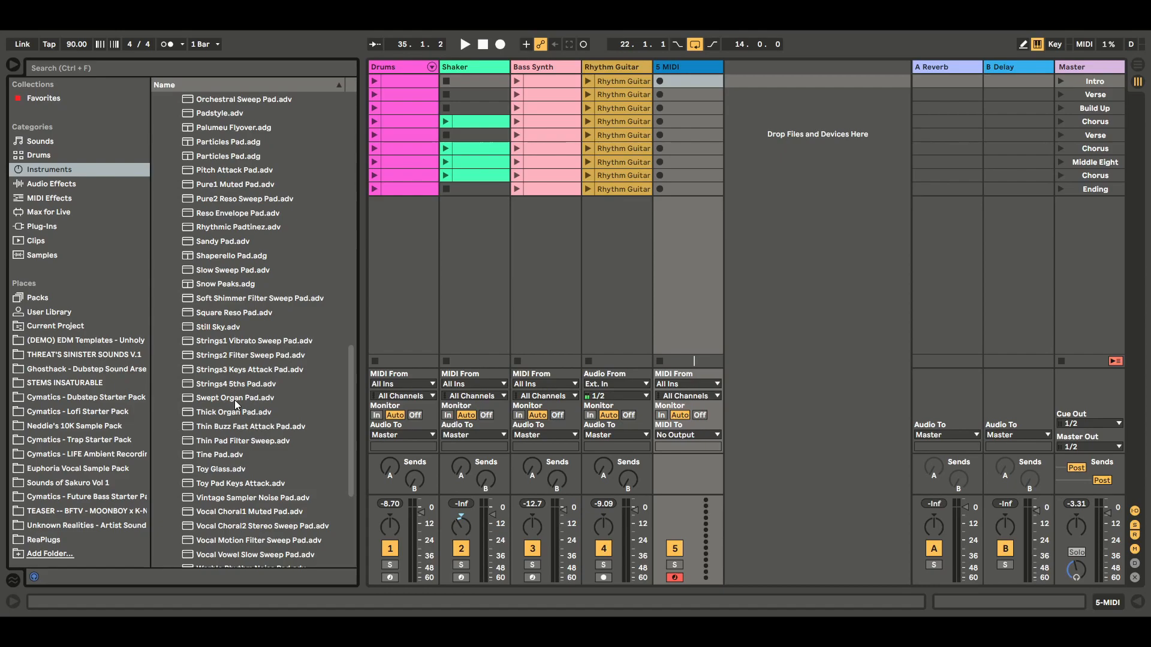
left_click_drag(235, 400, 473, 326)
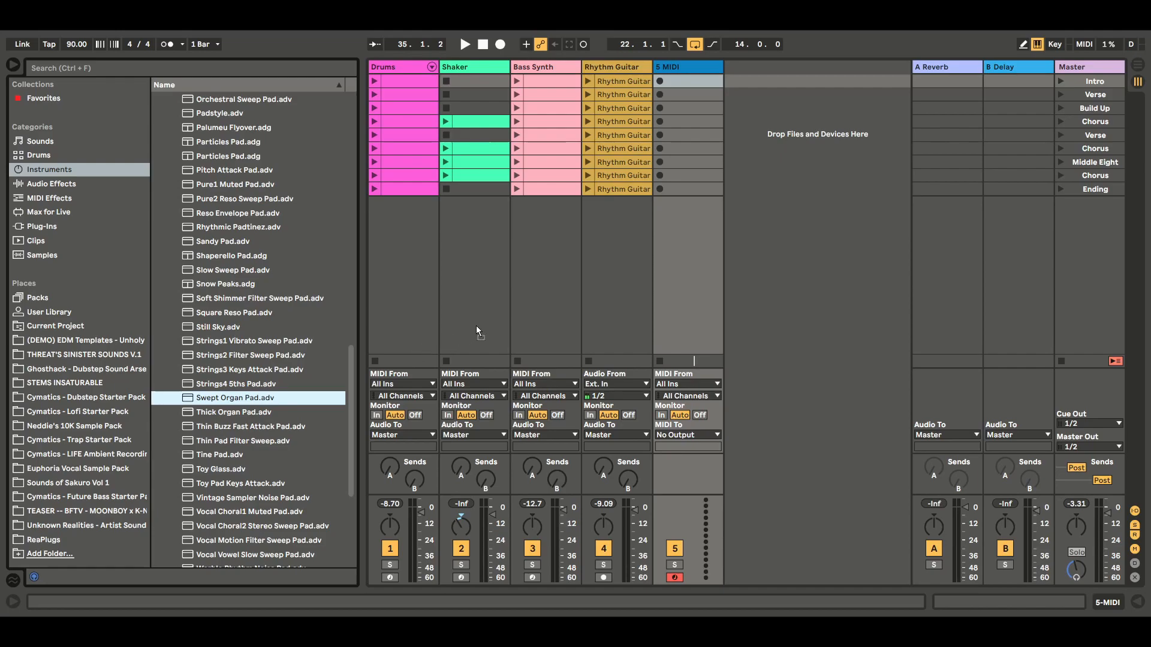
left_click_drag(513, 292, 662, 222)
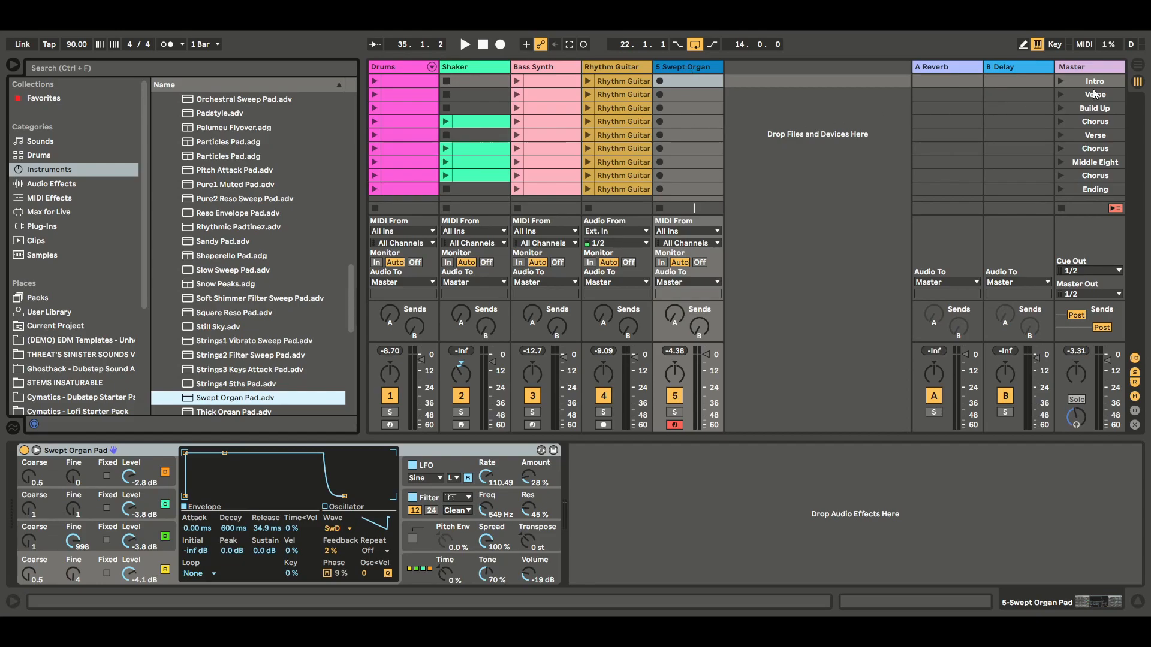
Step: Audition the Intro scene and stop playback
left_click(1074, 80)
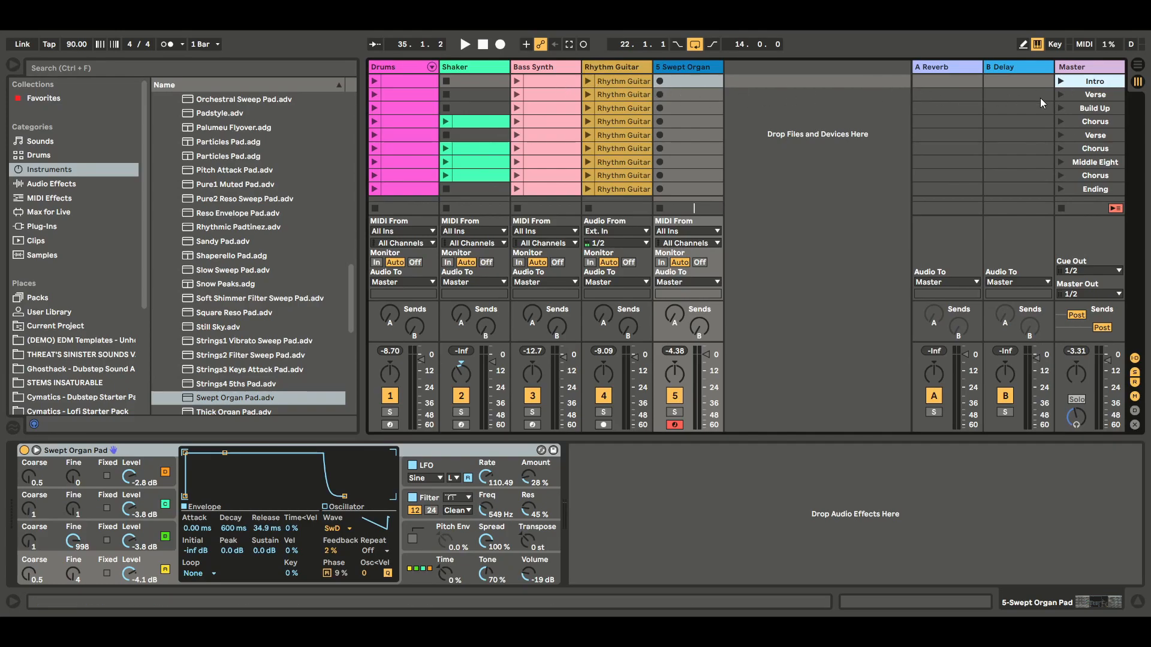
left_click(1062, 82)
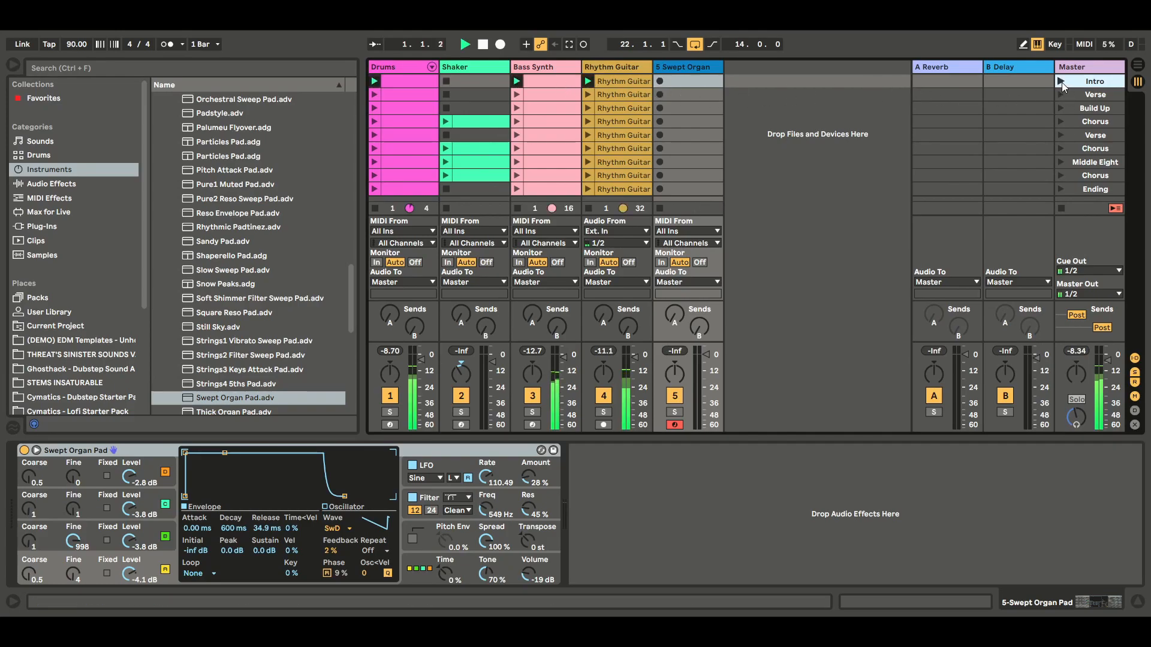
left_click(483, 45)
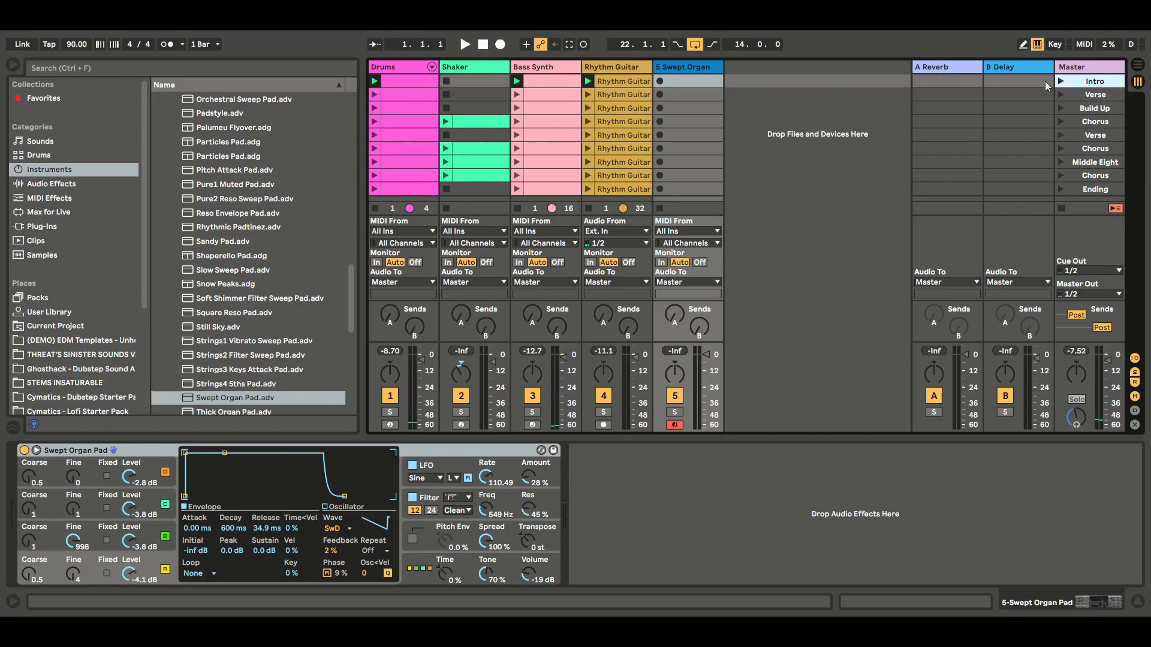
Step: Create a 4-bar clip in the Swept Organ track's Intro slot, record sustained chords into it, and stop all clips
double_click(685, 80)
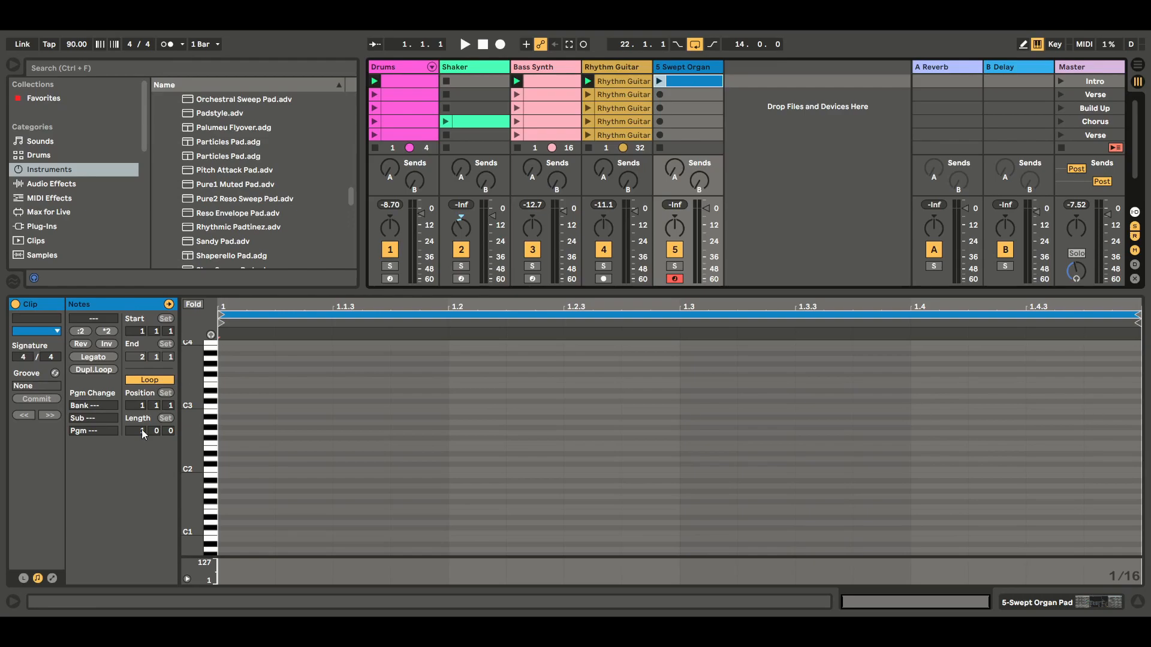
left_click_drag(142, 430, 142, 416)
left_click(584, 45)
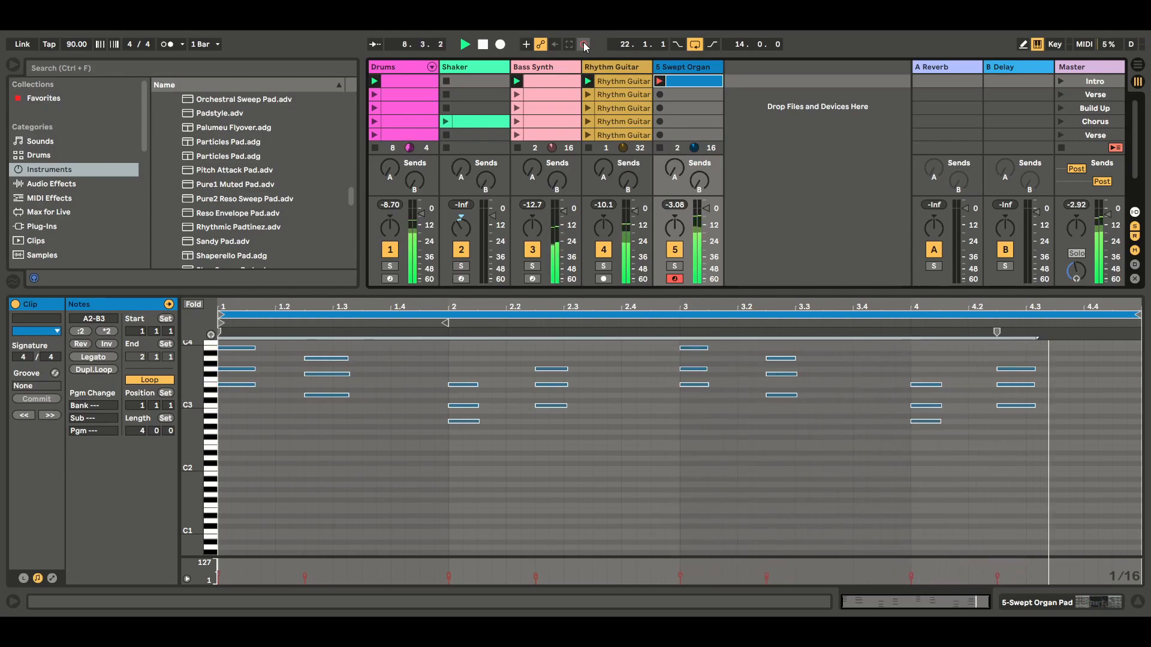
left_click(584, 43)
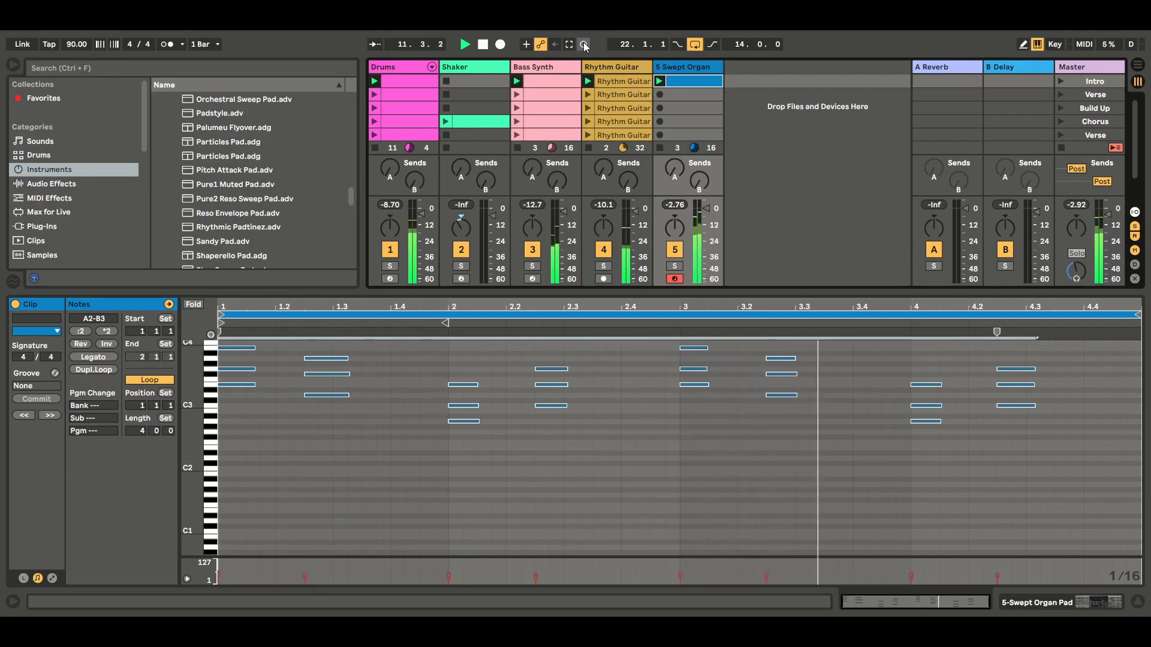
left_click_drag(193, 419, 193, 480)
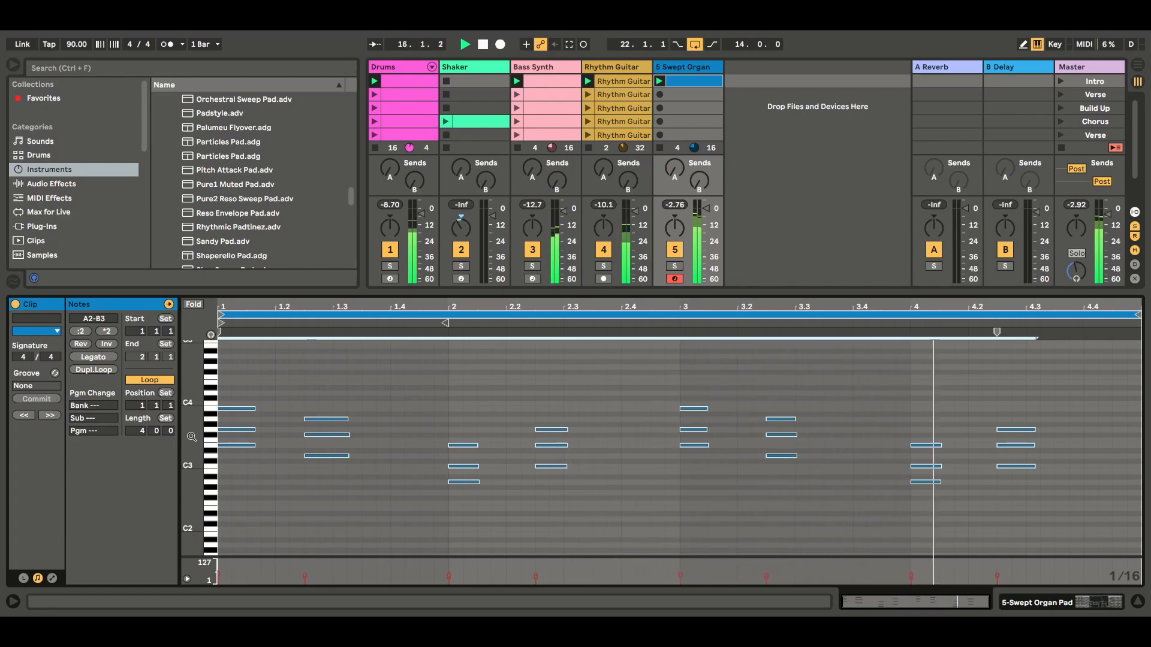
left_click(1062, 148)
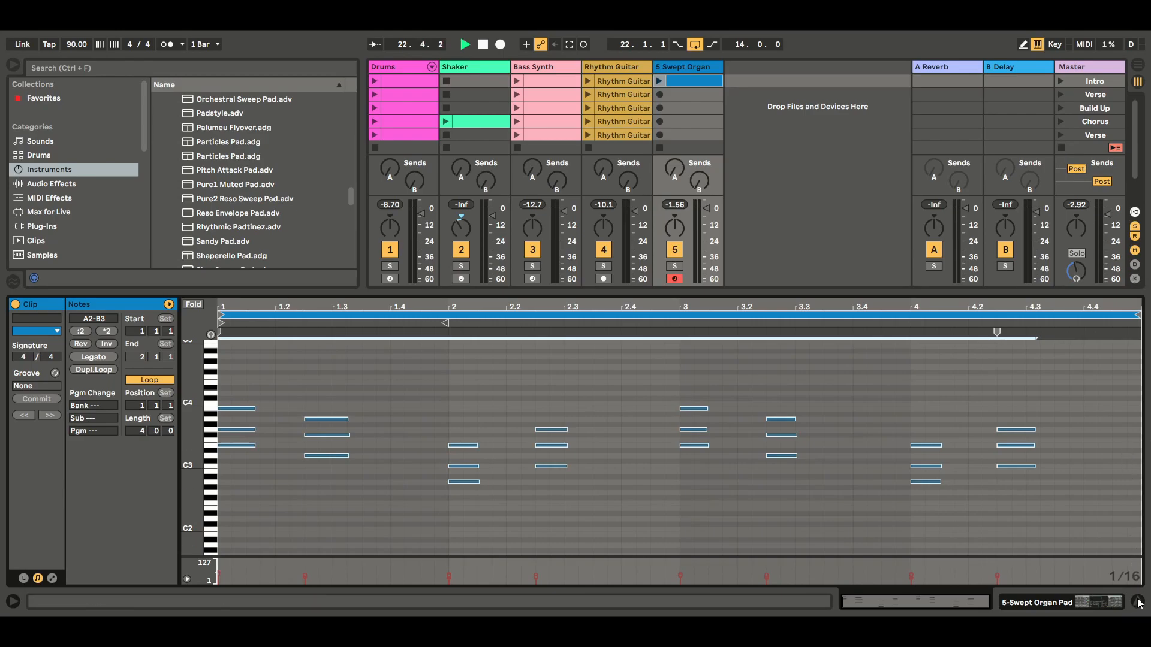
Step: Move the recorded organ clip from the Intro slot to the first Chorus slot
left_click(688, 79)
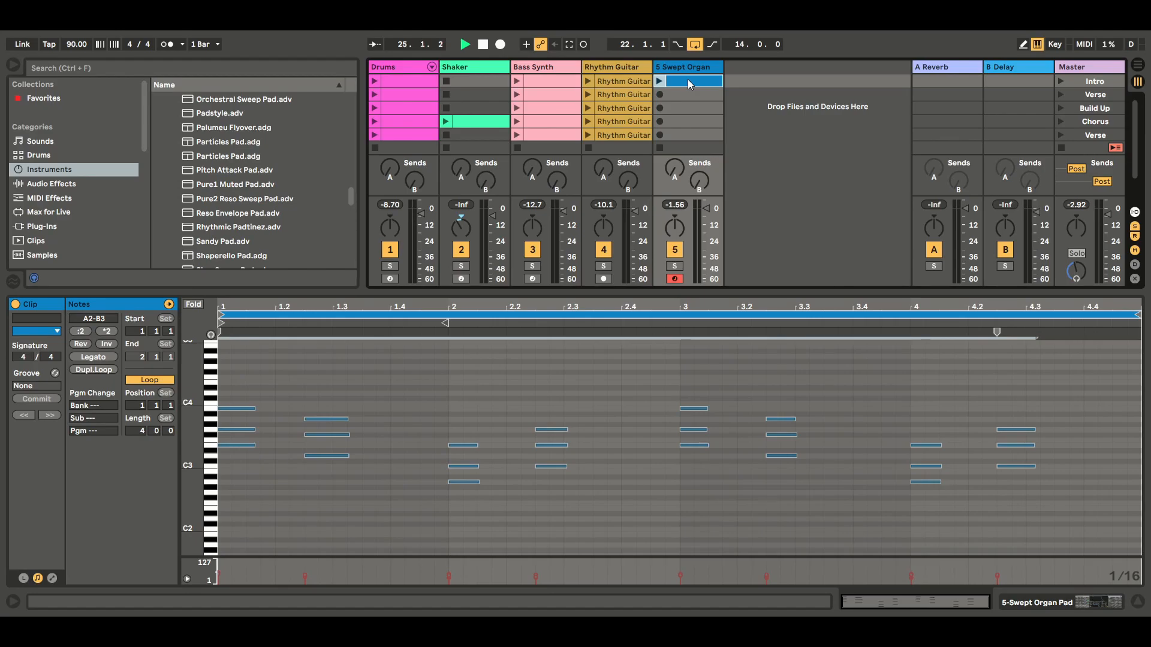
left_click(1137, 601)
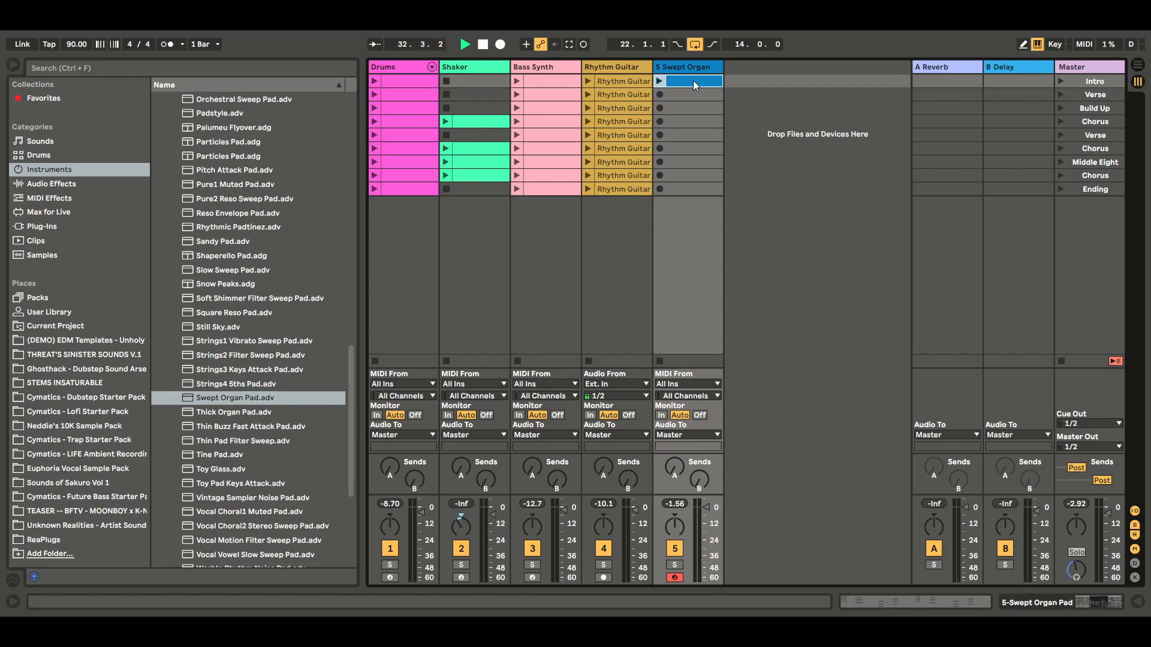
left_click(684, 123)
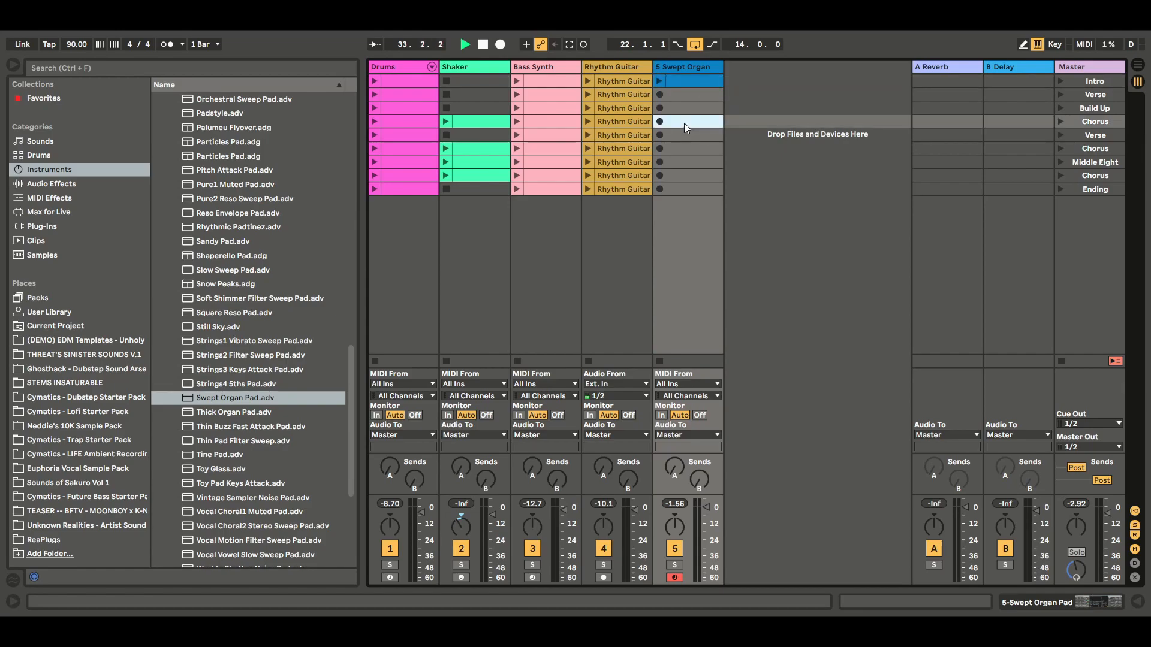
key("ctrl+v")
left_click(691, 79)
Step: Paste the organ clip into the second and last Chorus slots and the Middle Eight slot
left_click_drag(692, 149, 691, 146)
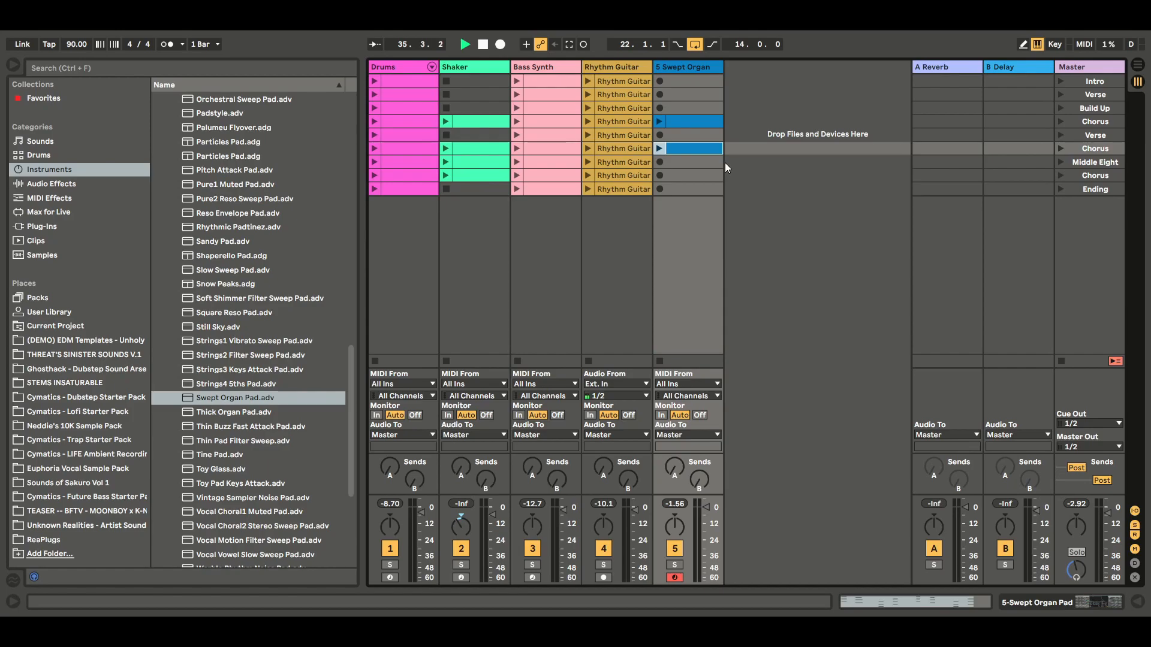
left_click(692, 176)
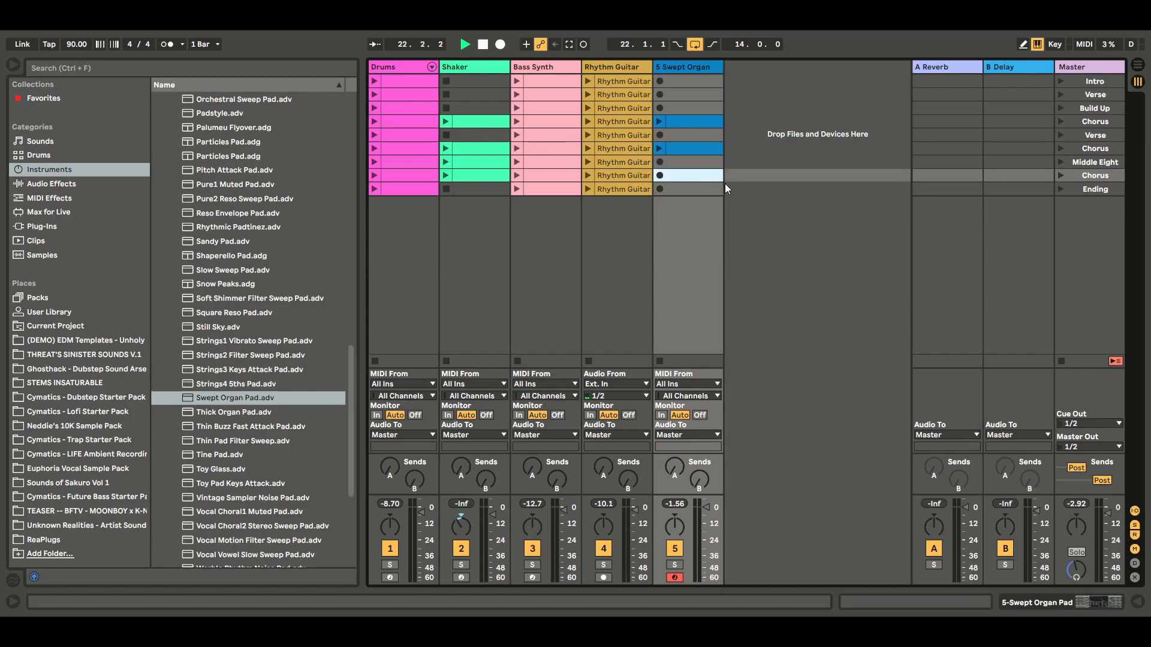
key("ctrl+v")
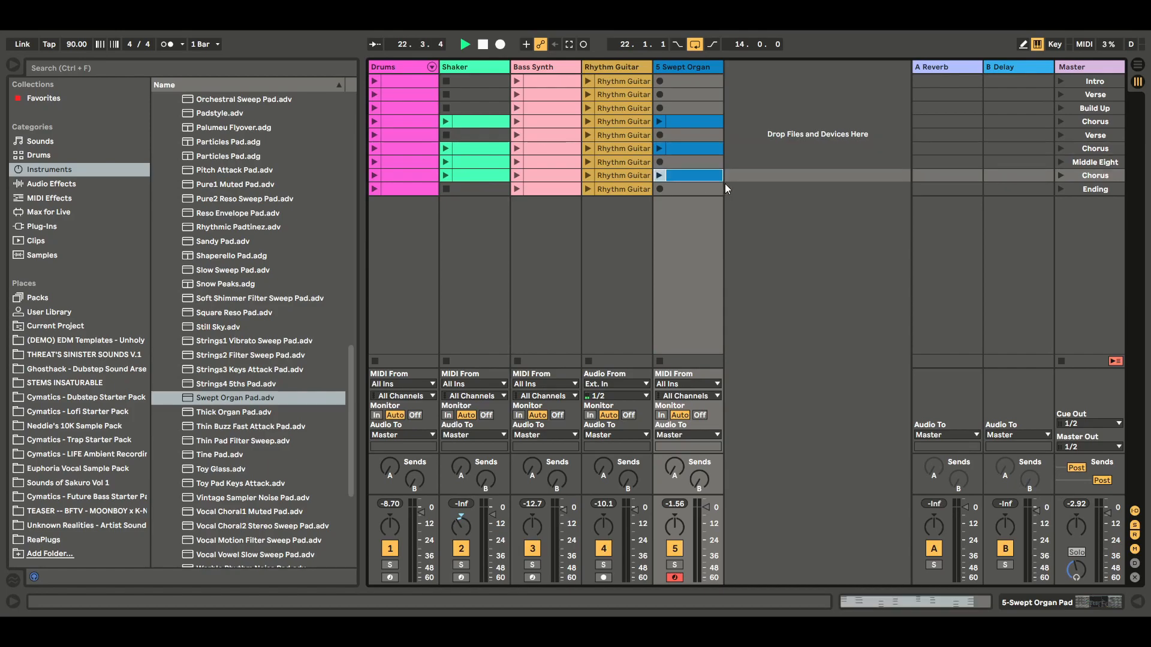
left_click(698, 164)
key("ctrl+v")
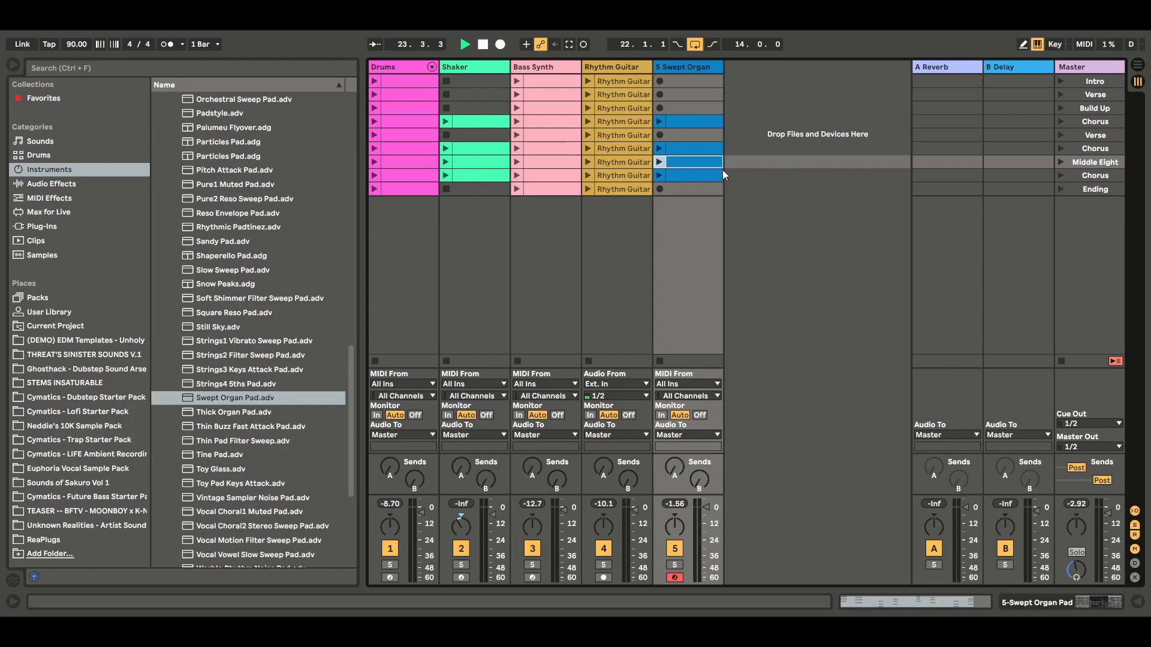
Step: Audition the Chorus scene and slightly lower the Swept Organ track's volume
left_click(1059, 121)
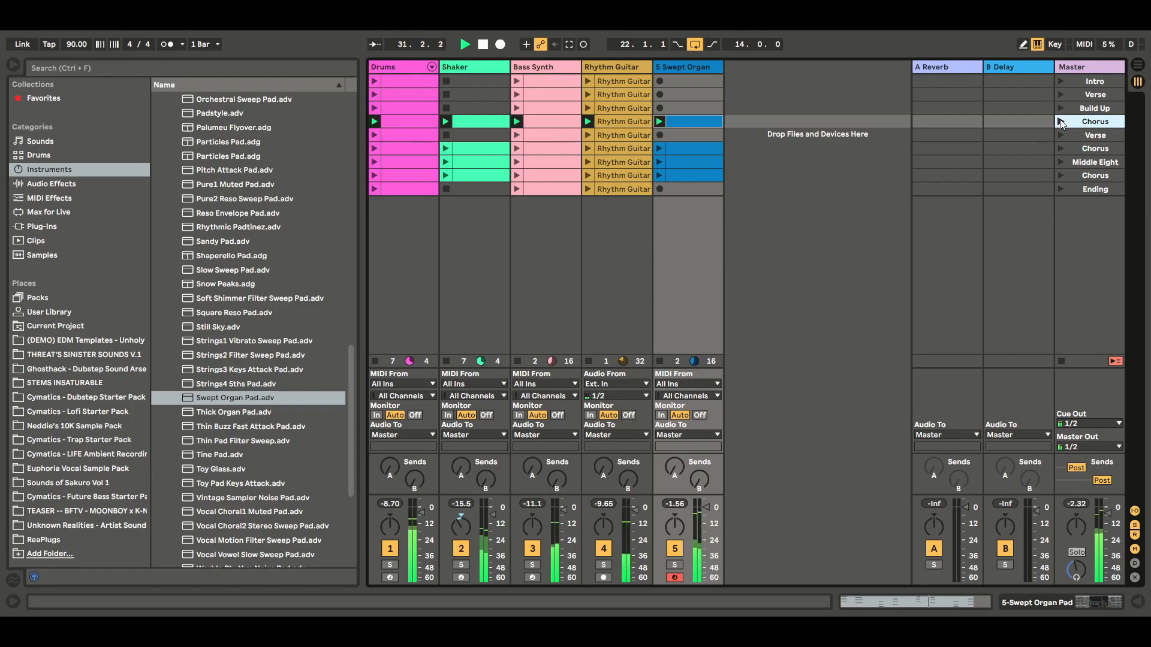
left_click(1061, 360)
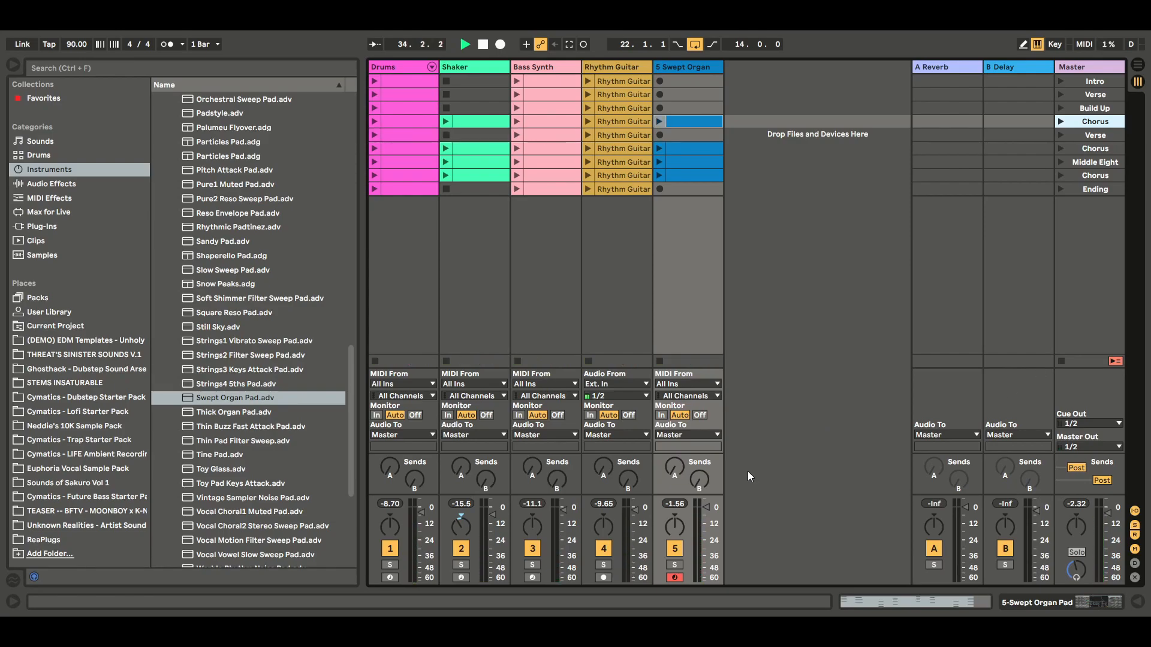
left_click(707, 507)
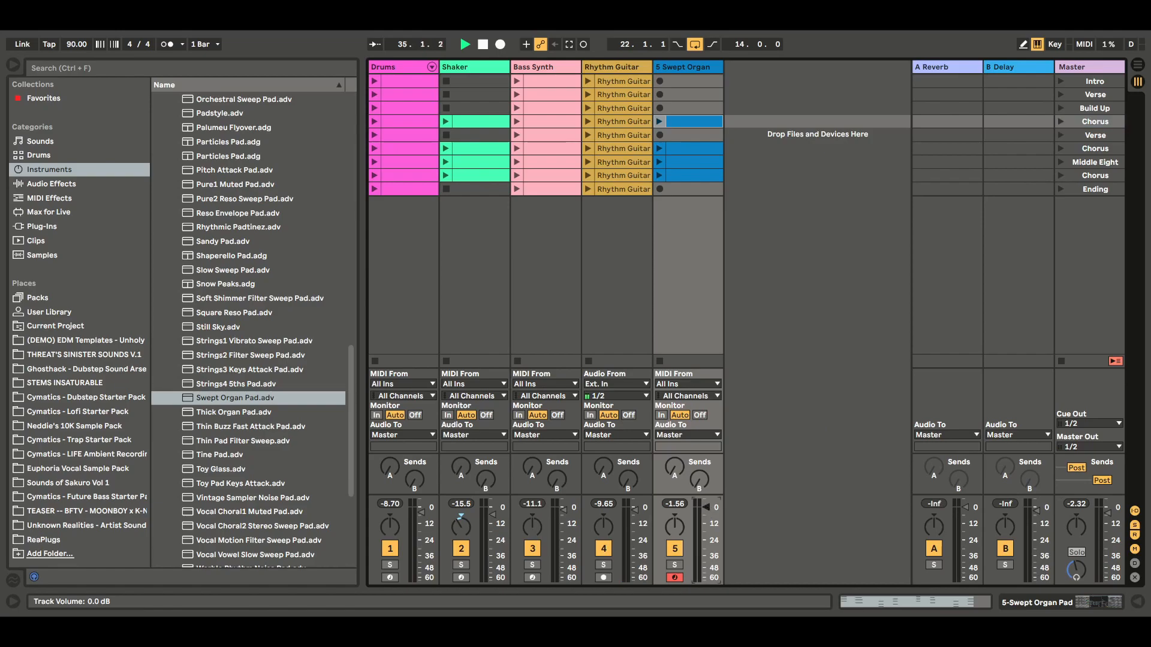
left_click_drag(706, 507, 708, 518)
Step: With the Chorus scene playing, pan Swept Organ to 9R and Rhythm Guitar slightly left, and stop all clips
left_click(1059, 121)
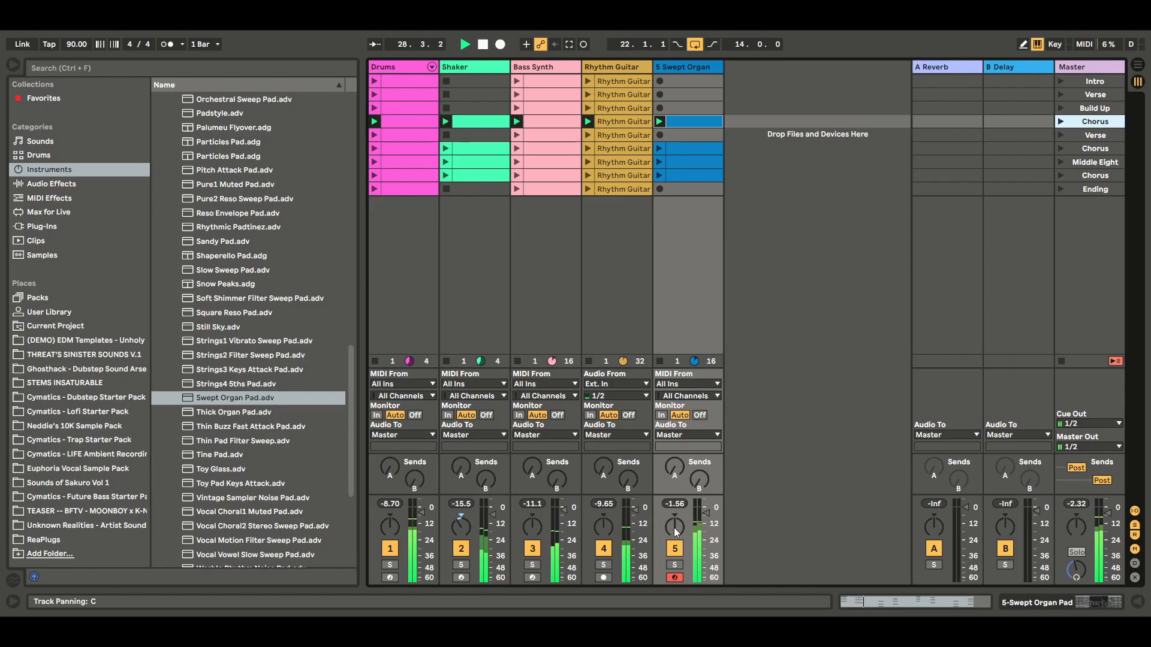
left_click_drag(675, 532, 675, 521)
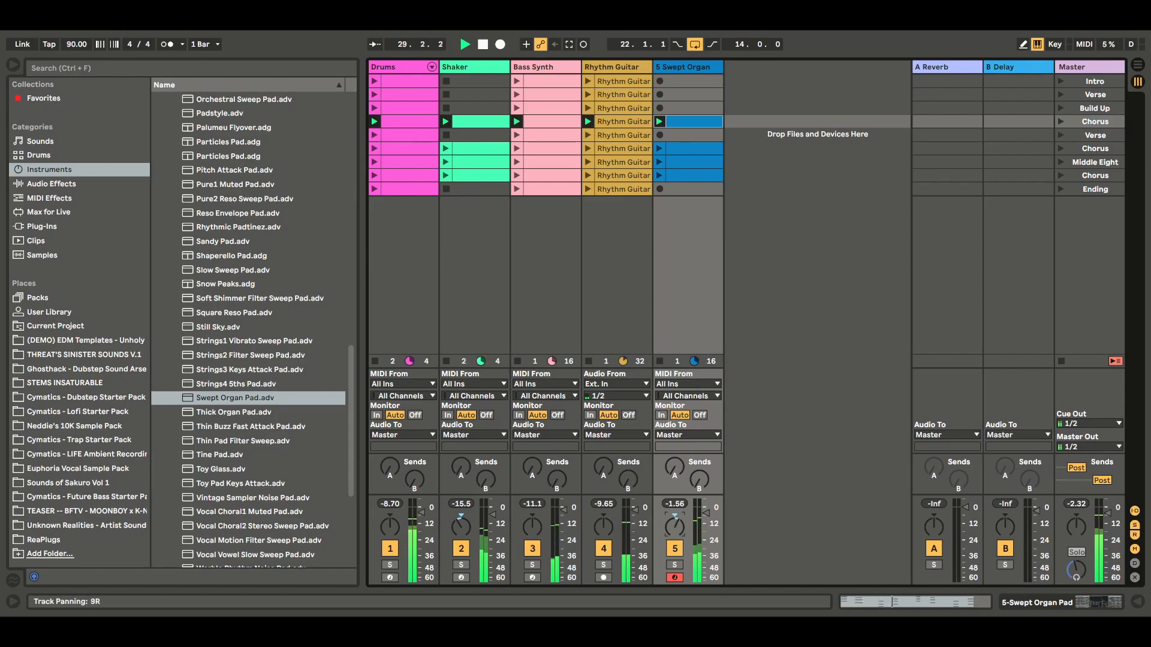
left_click(605, 531)
left_click_drag(605, 530, 605, 536)
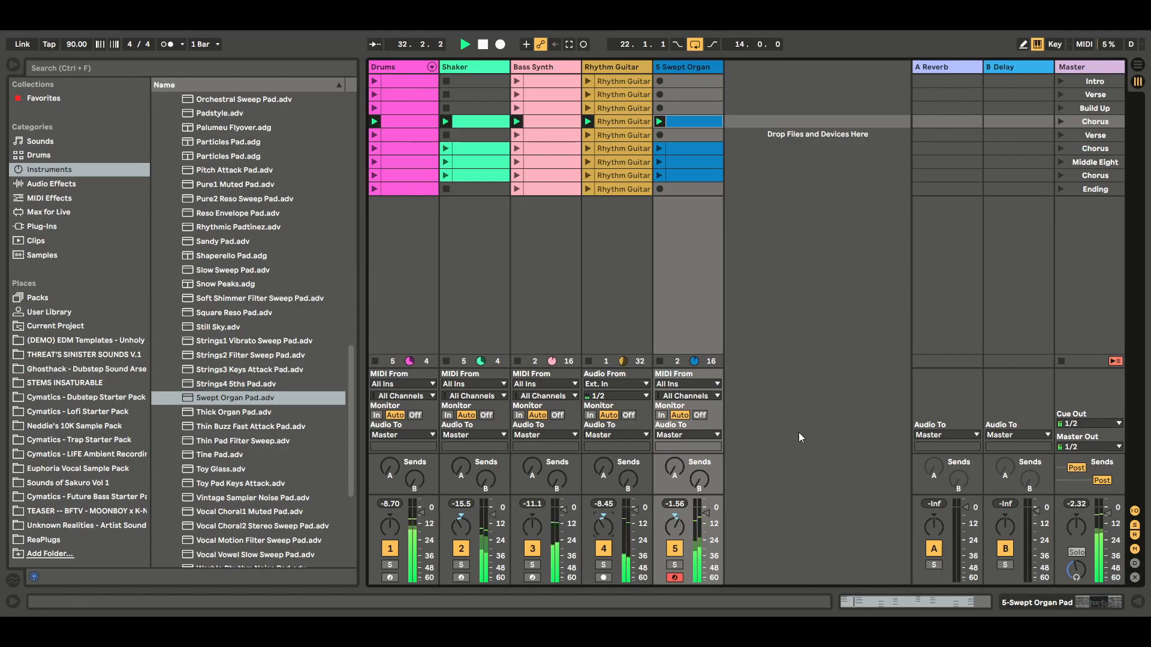
left_click(1060, 361)
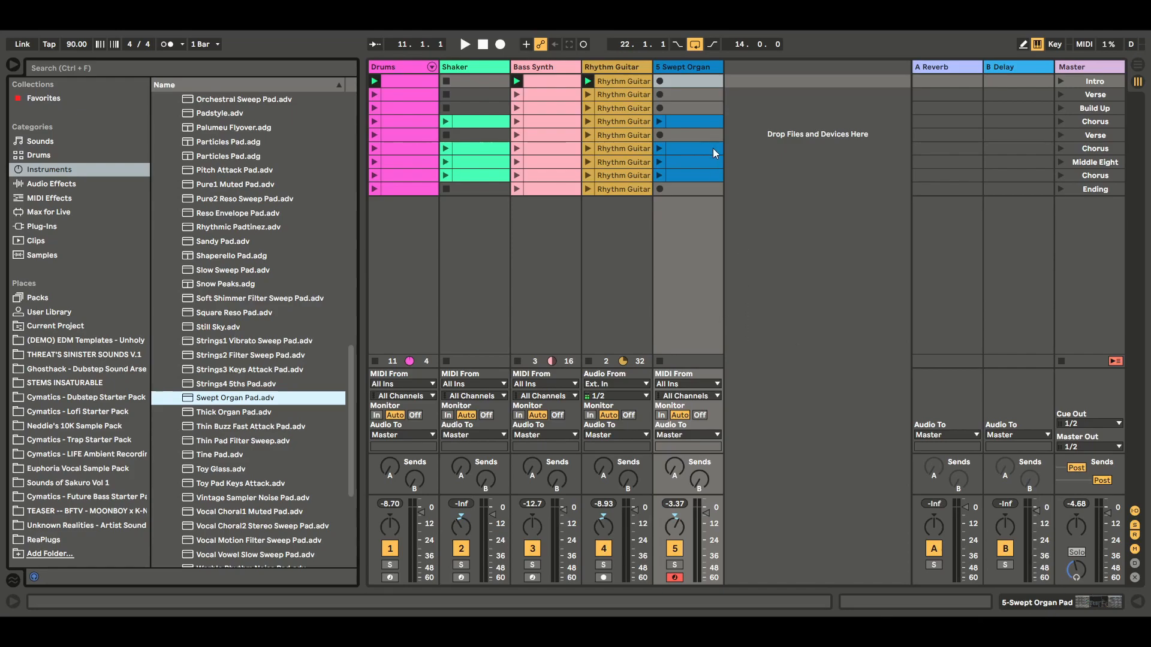
Step: Create a clip in the Swept Organ track's Intro slot and set its loop length to 8 bars
double_click(689, 82)
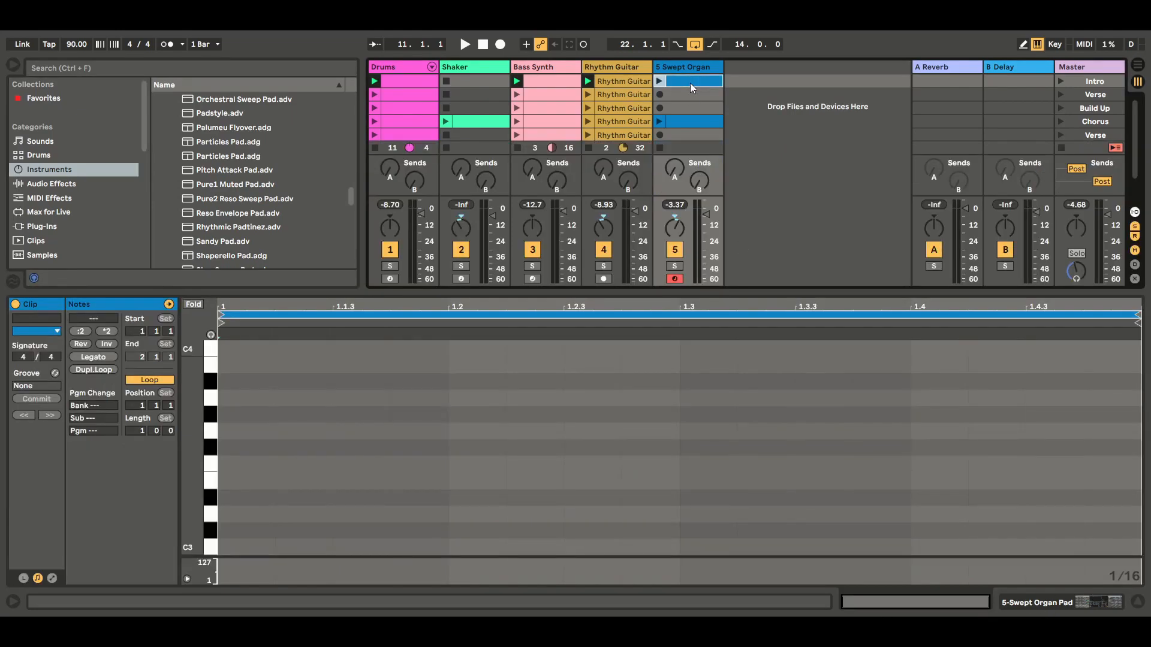
left_click(126, 430)
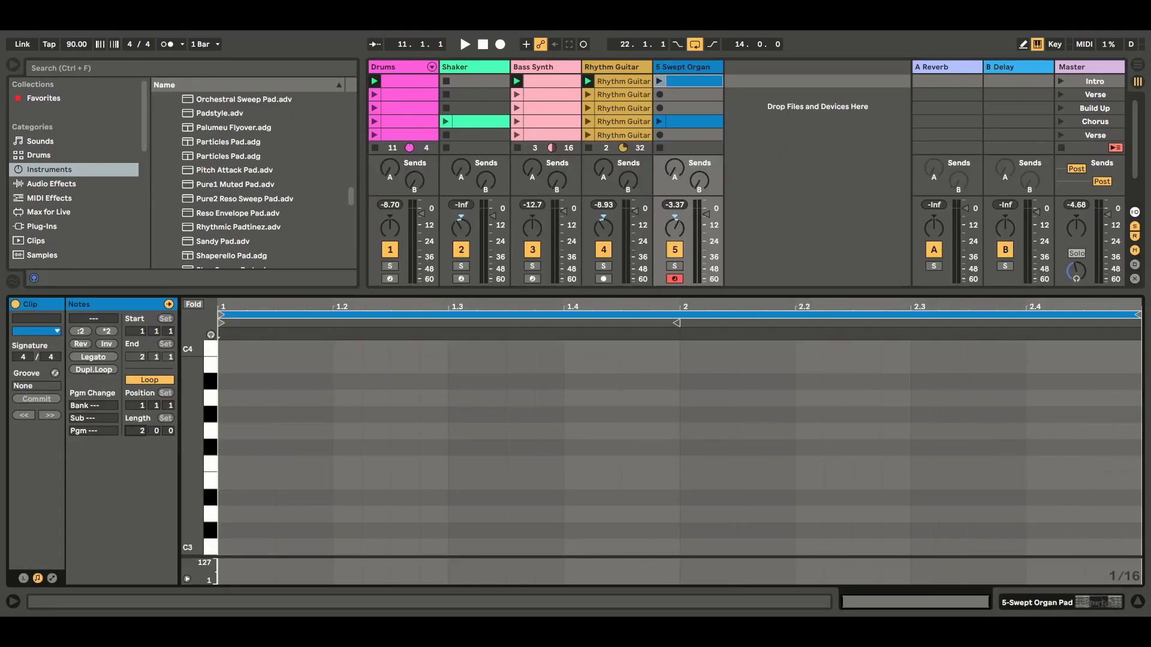
left_click_drag(127, 431, 127, 401)
Step: Record a rhythmic, short-note chord part between C3 and B3 into the 8-bar Intro organ clip
left_click(700, 85)
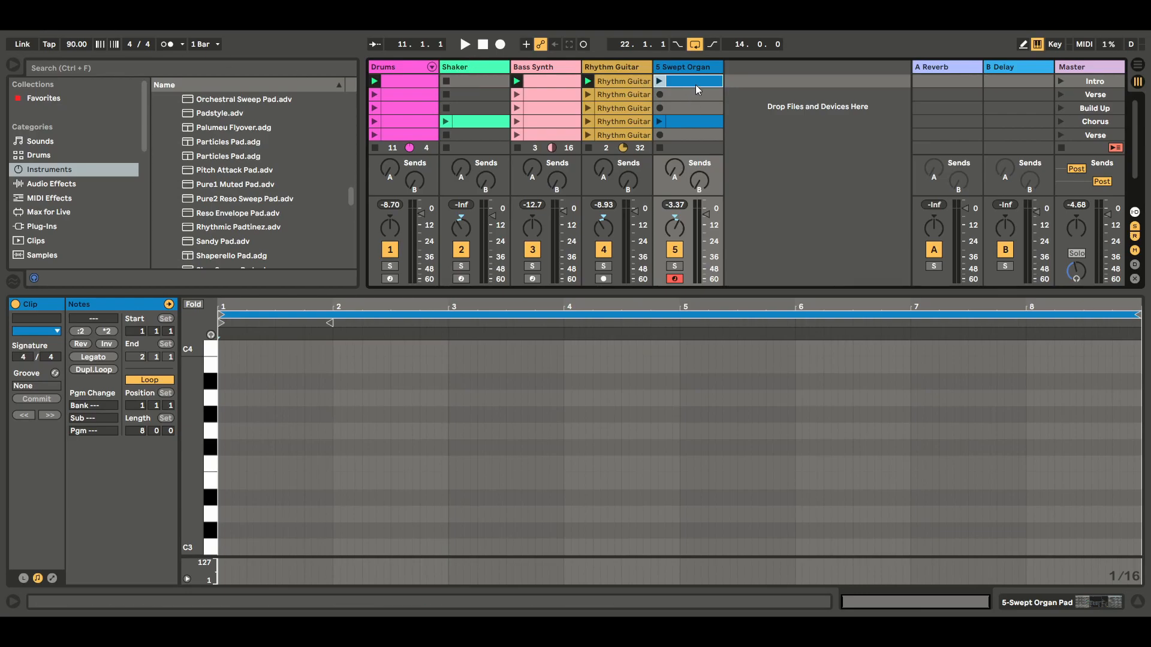
left_click(584, 45)
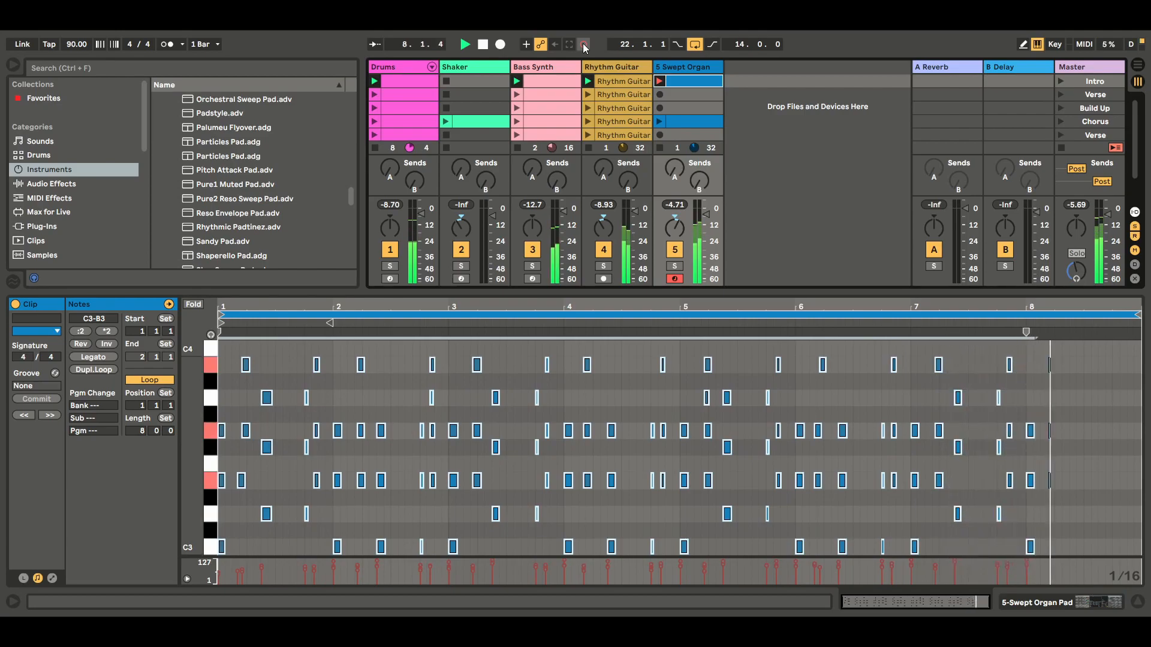
left_click(584, 46)
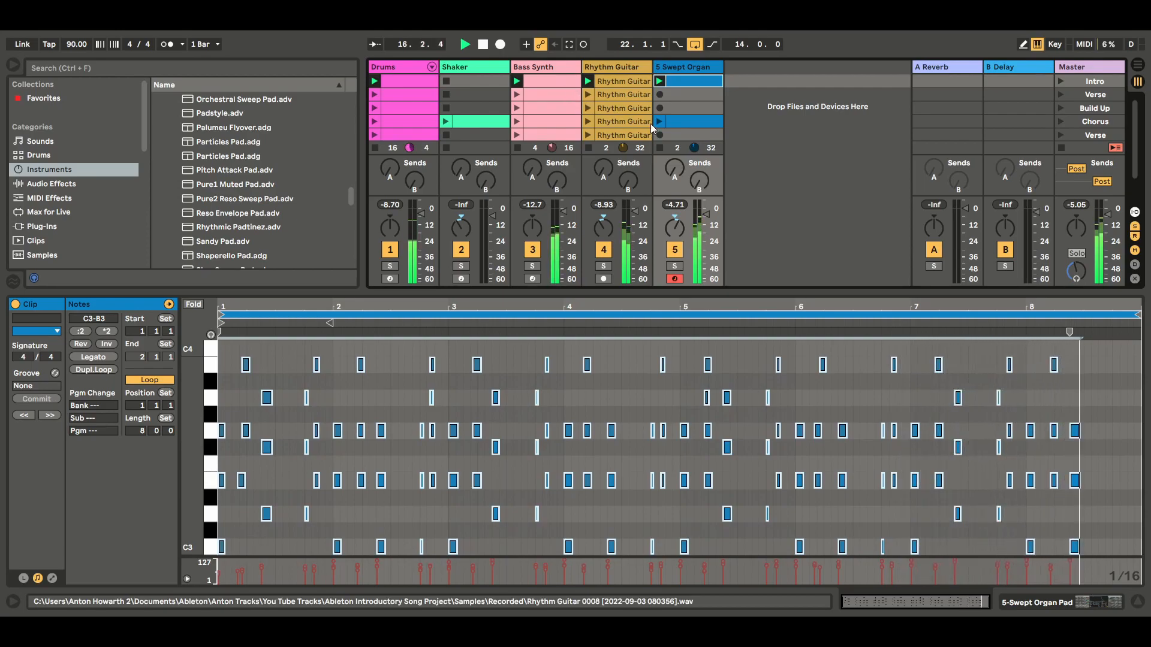
Step: Stop playback and replace the Swept Organ clip in the Intro slot with an empty clip with an 8-bar loop length
left_click(483, 45)
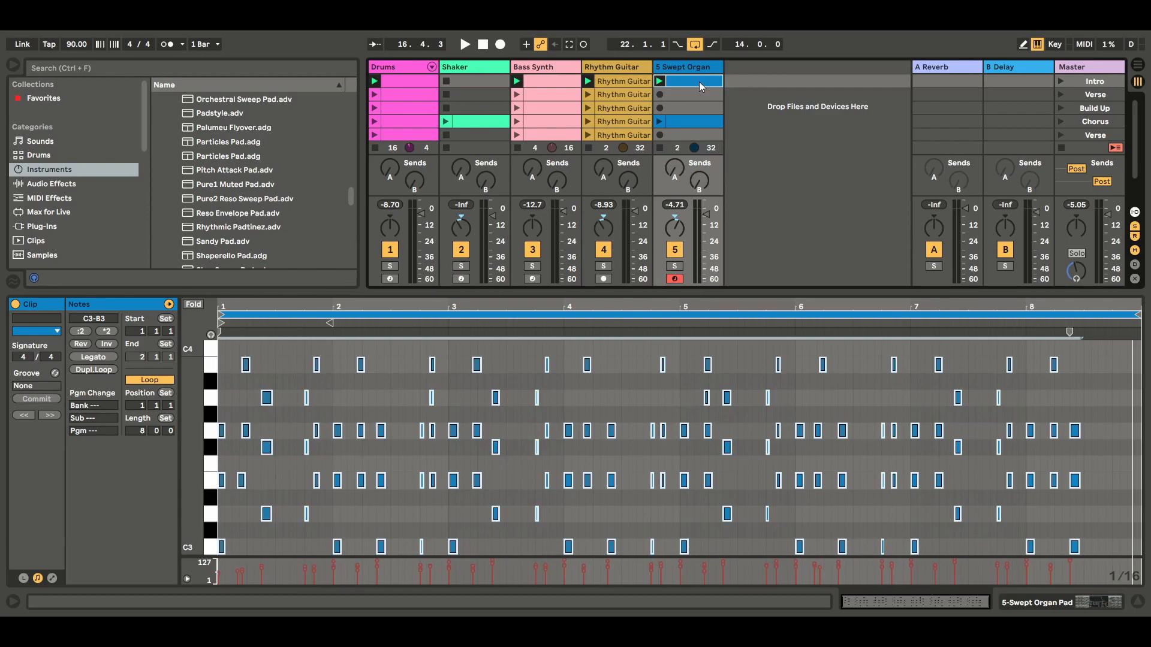
key("Delete")
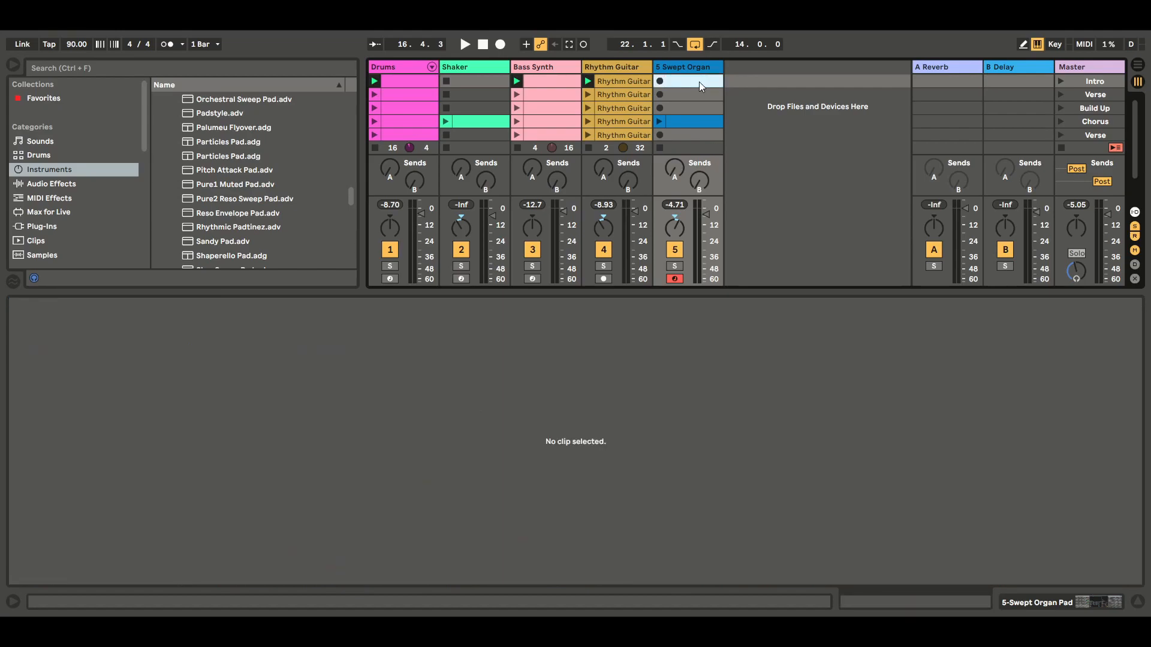
double_click(698, 81)
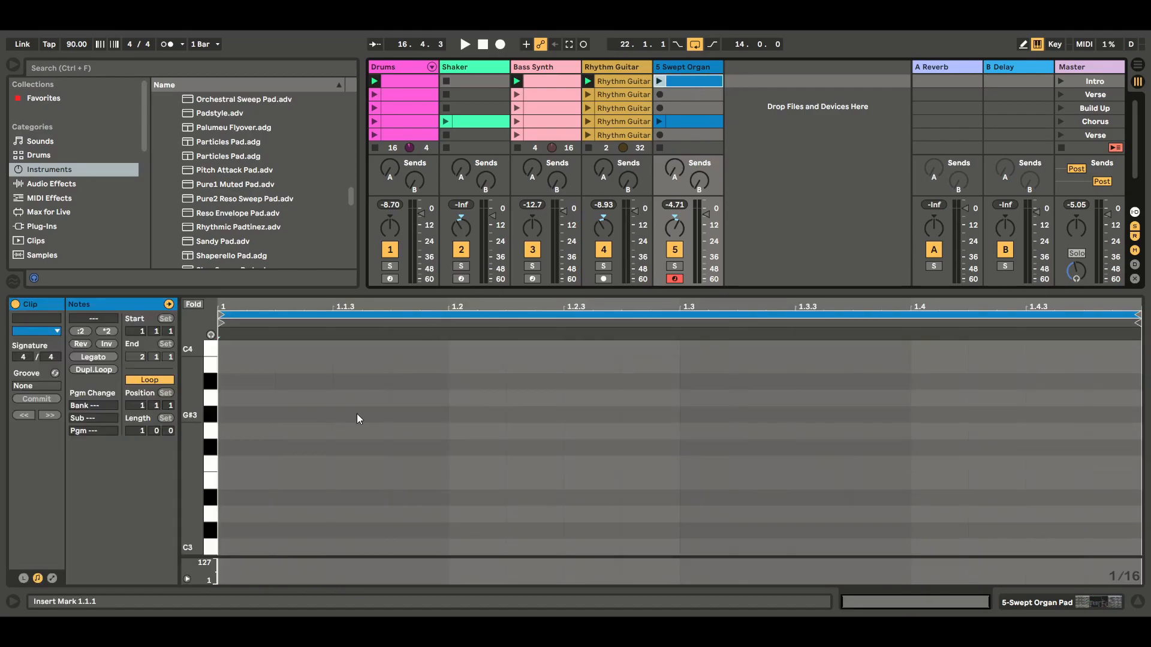
left_click_drag(131, 432, 131, 399)
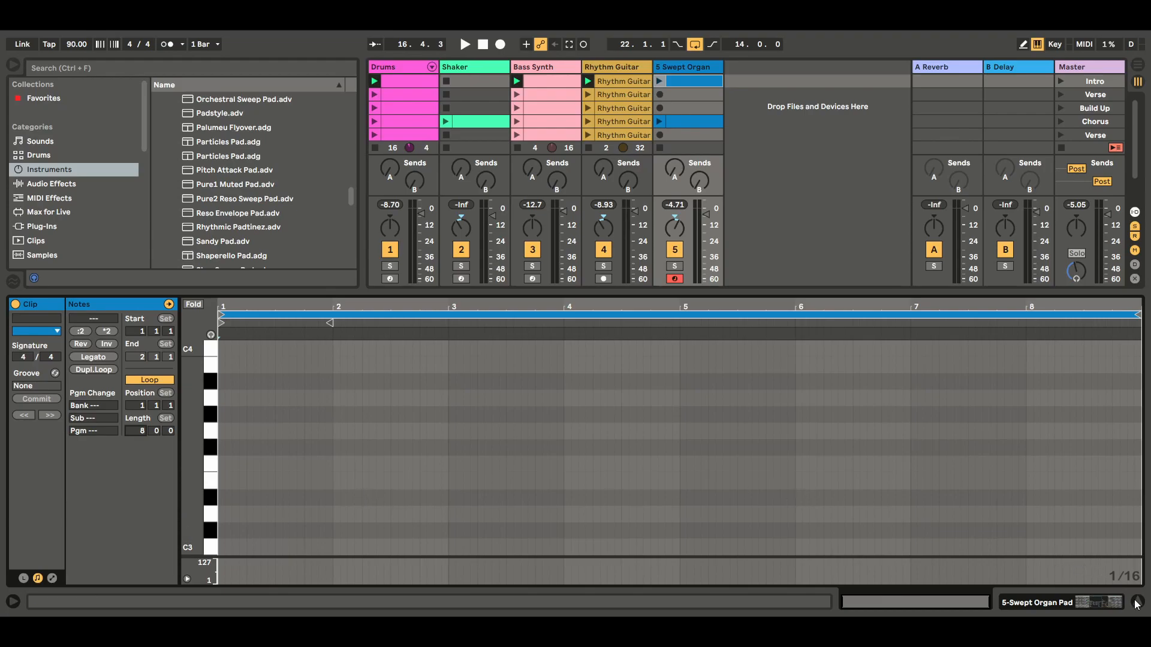
Step: Record a new short-note chord part between C3 and B3 into the Intro organ clip, delete the stray E3 note at 1.2.3, and stop all clips
left_click(695, 82)
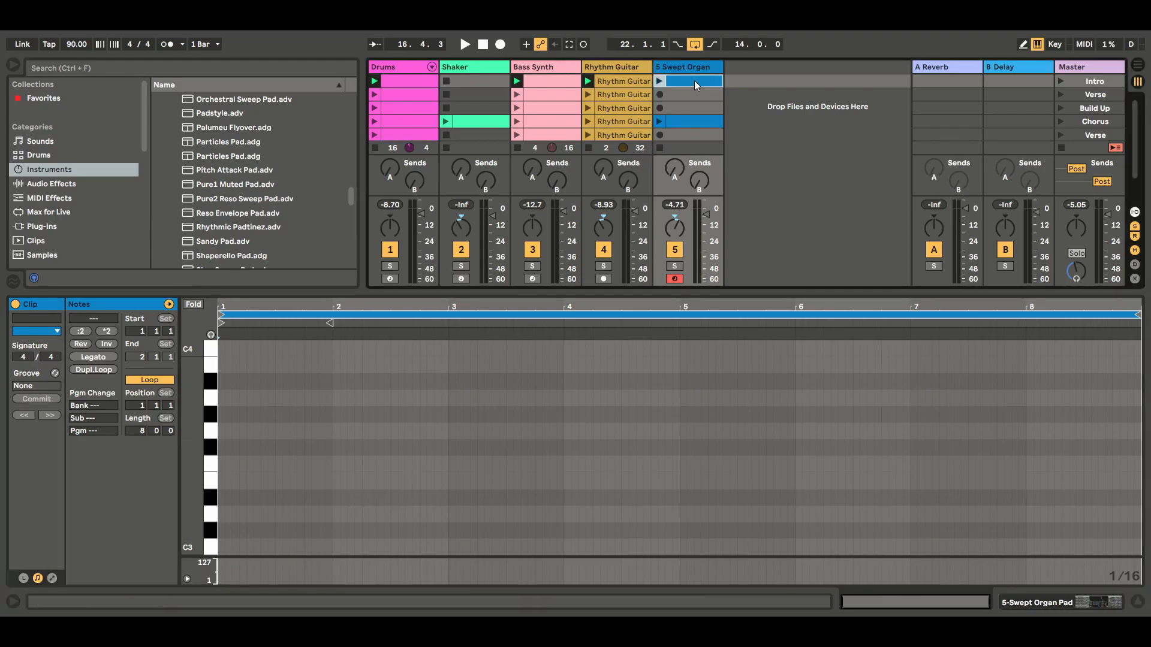
left_click(584, 45)
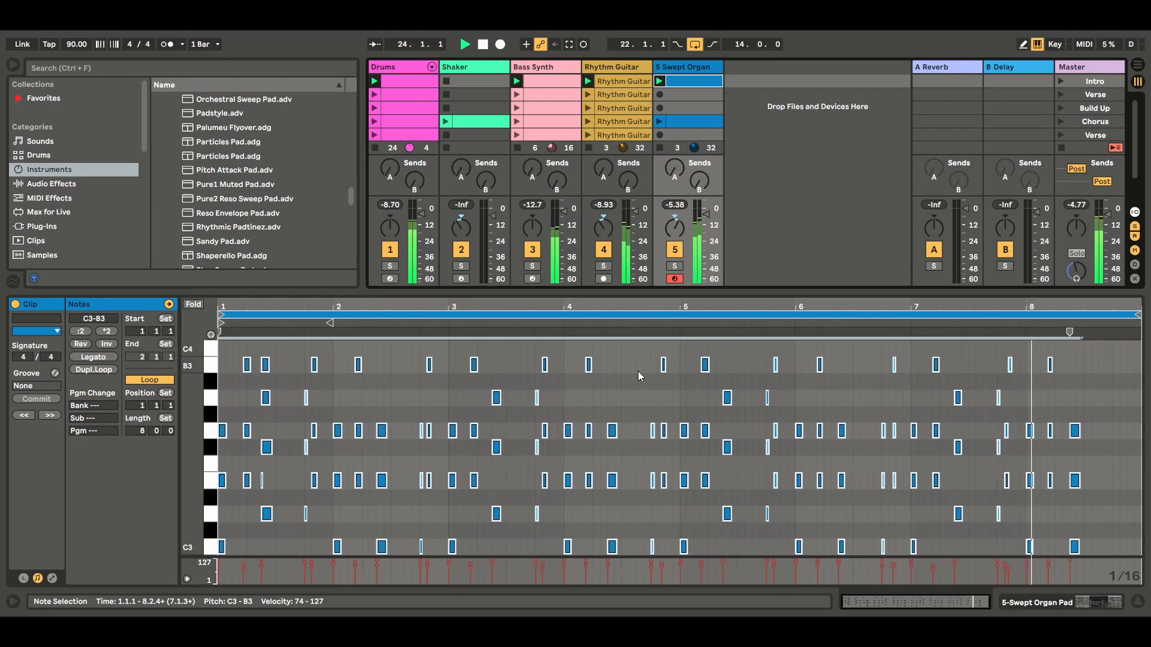
left_click(263, 482)
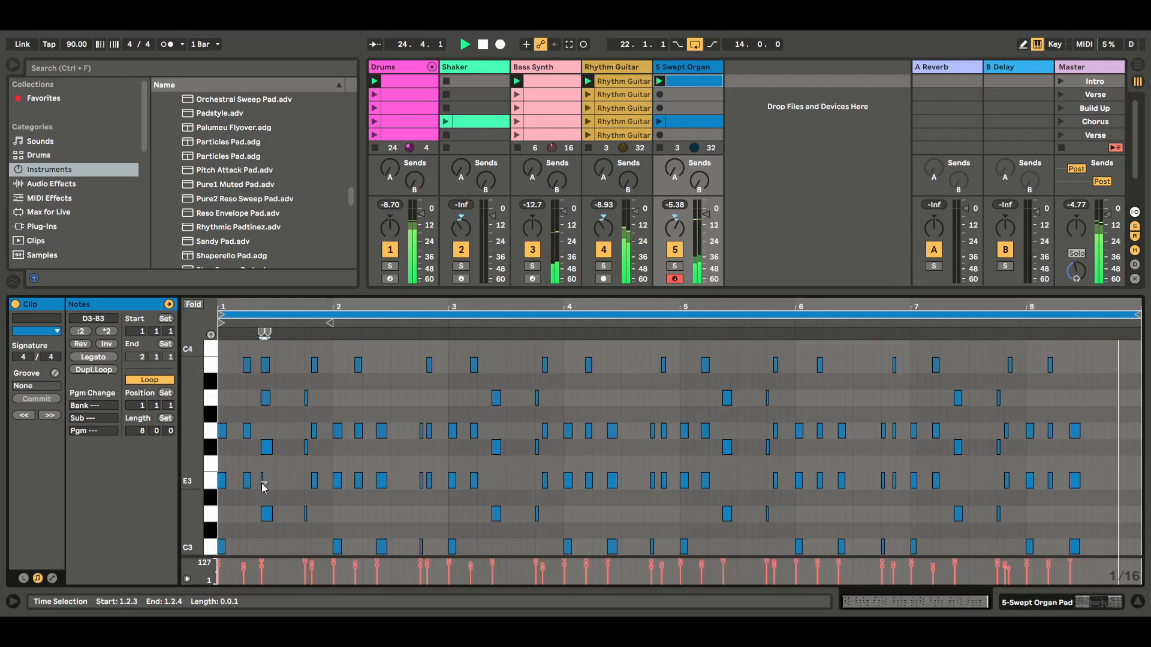
key("Delete")
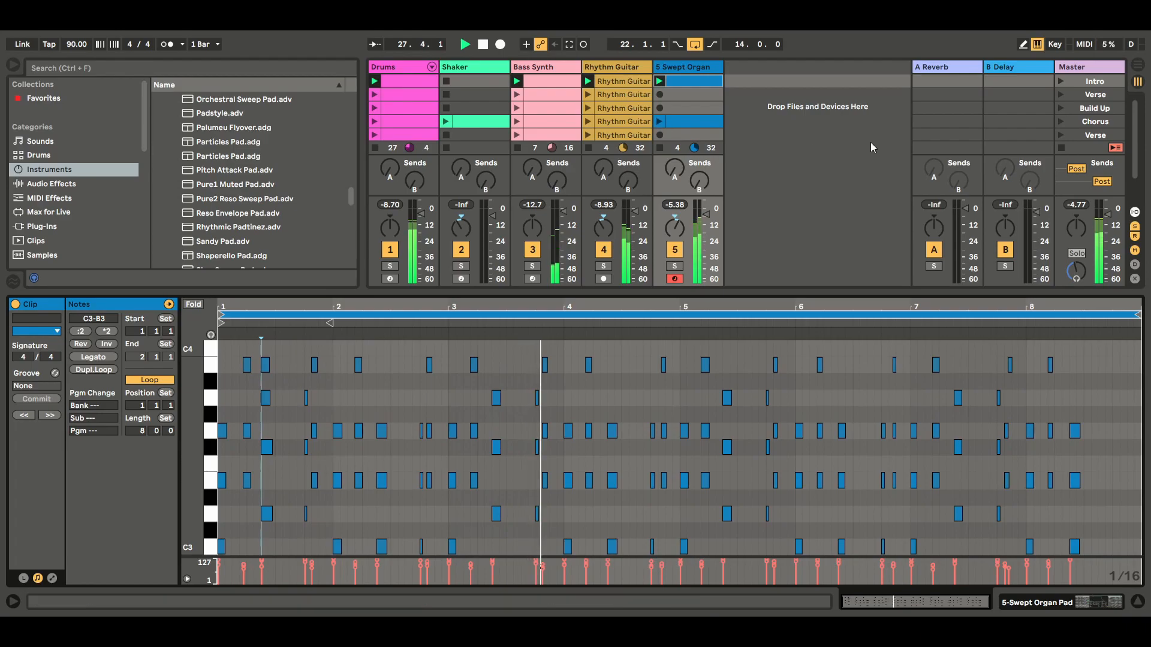
left_click(1061, 148)
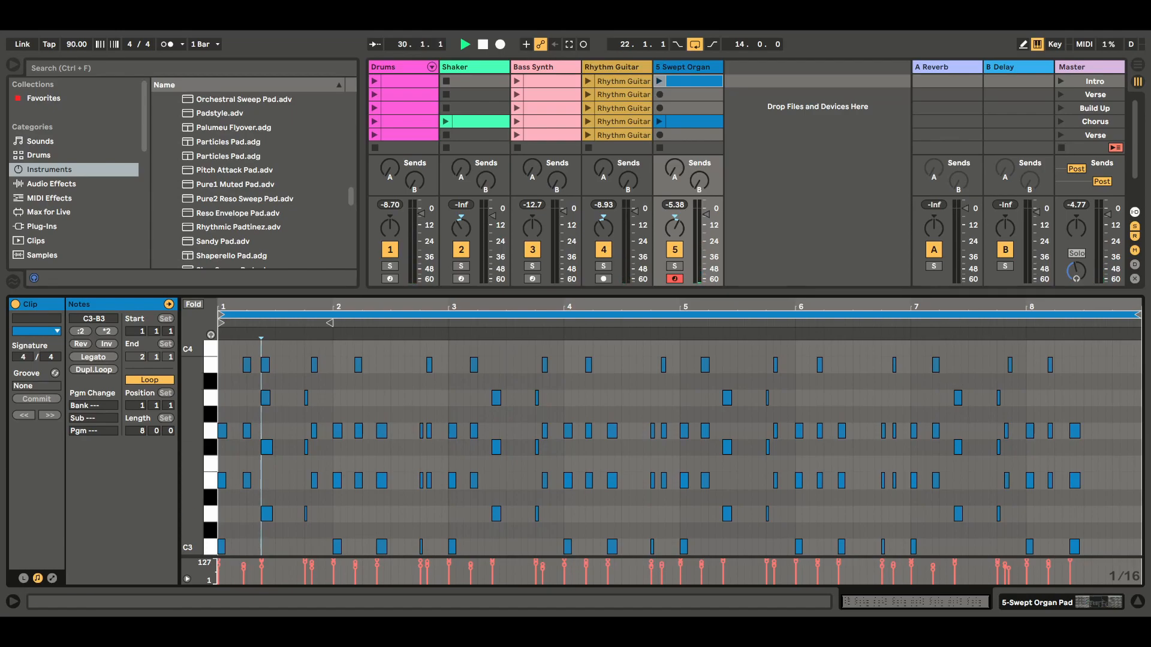
Step: Copy the Intro organ clip into the first Verse slot and move the original into the second Verse slot
left_click(1137, 604)
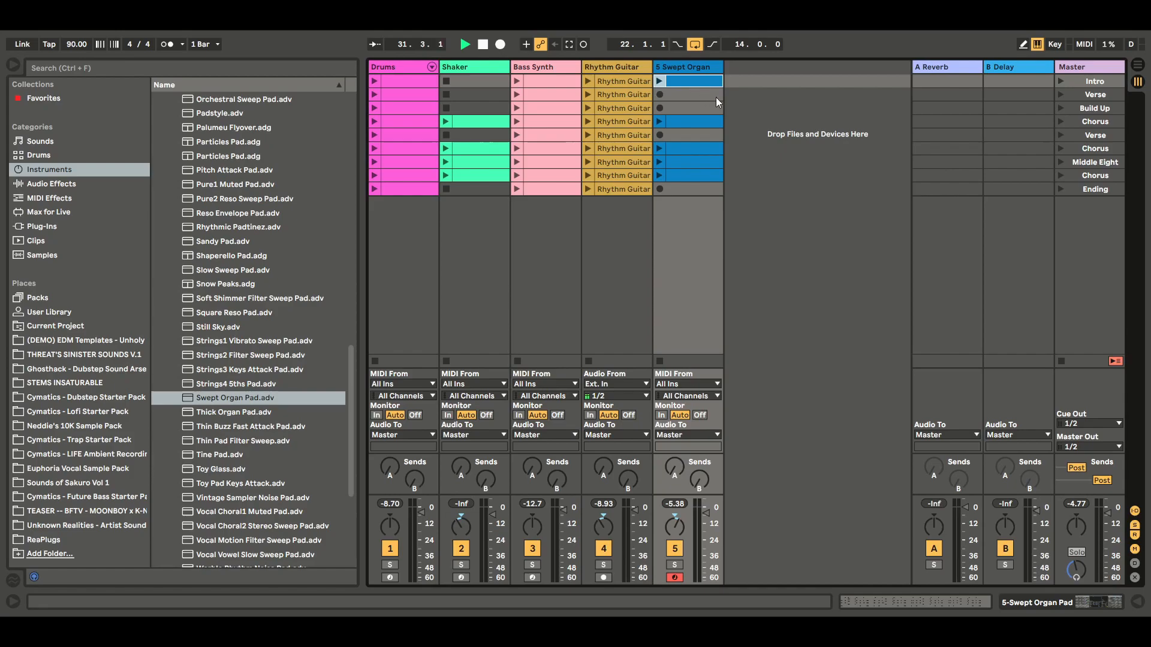
key("ctrl+d")
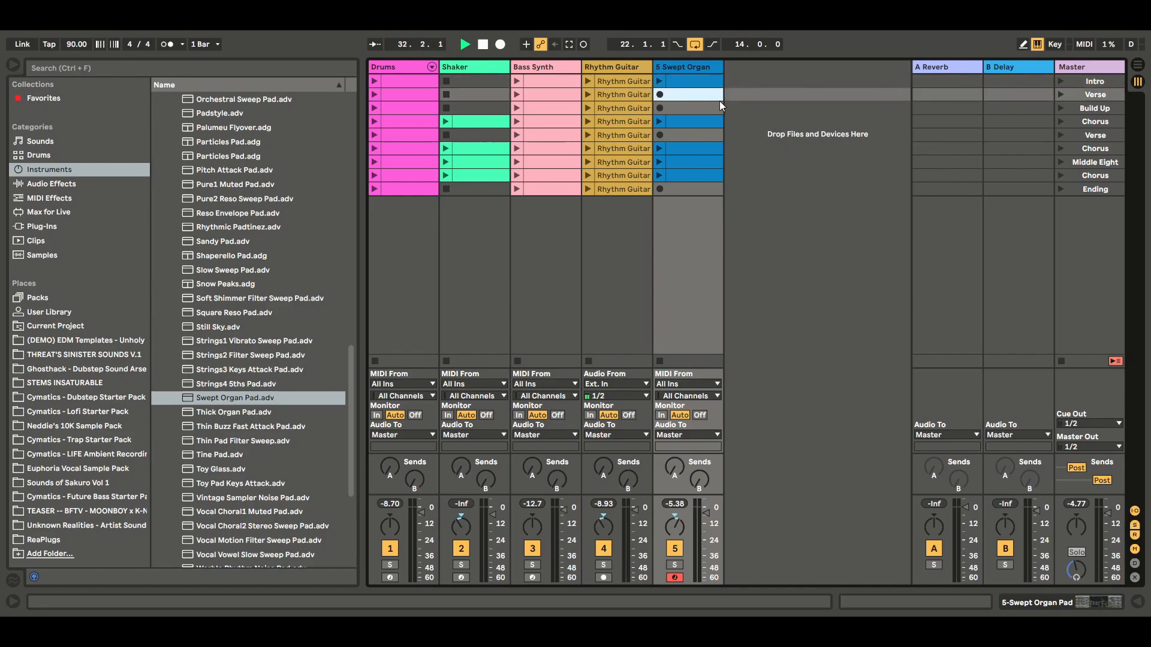
left_click(697, 82)
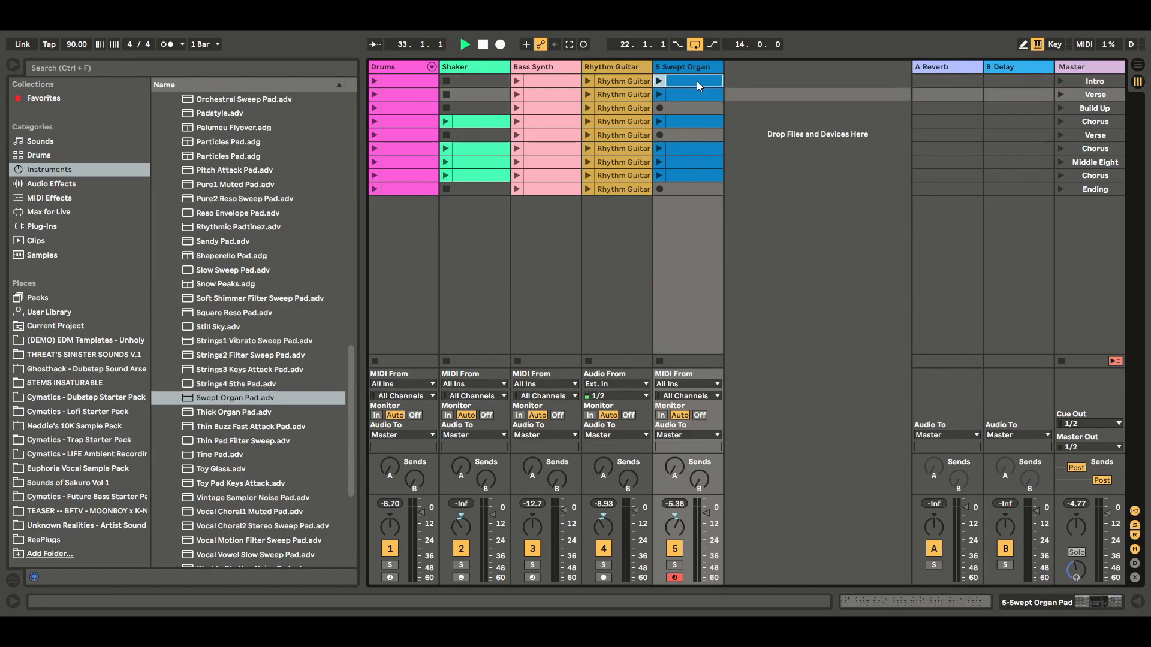
left_click_drag(700, 133, 700, 133)
Step: Copy the first Verse's Swept Organ clip into the Build Up slot
left_click(693, 108)
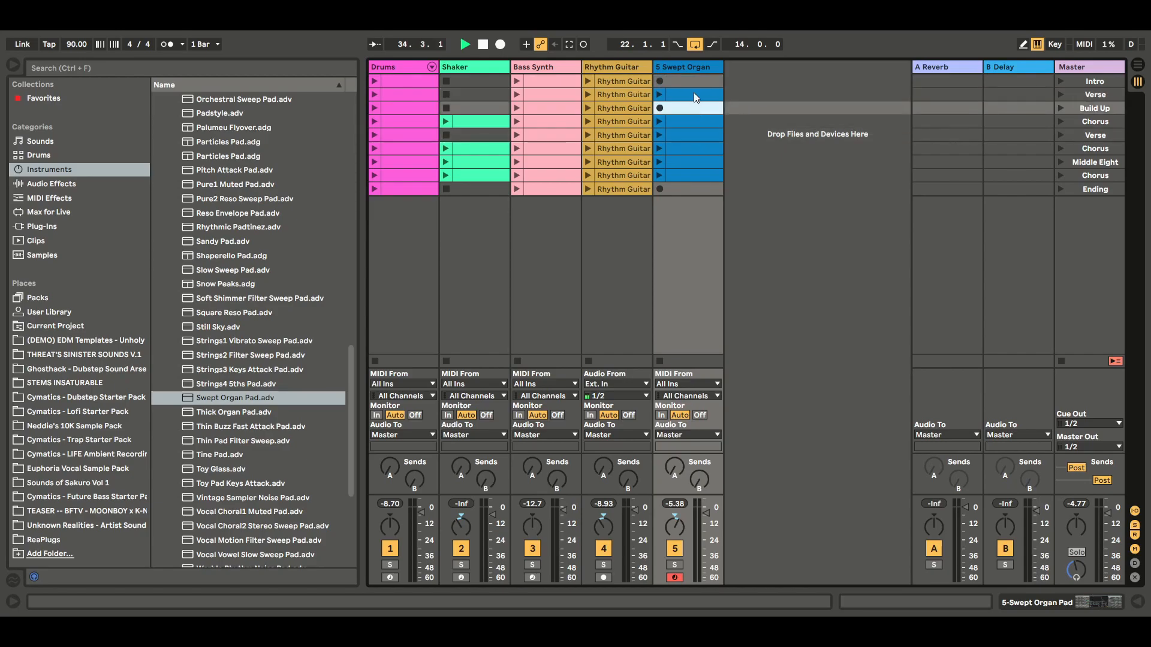
left_click(693, 94)
left_click(689, 108)
key("ctrl+v")
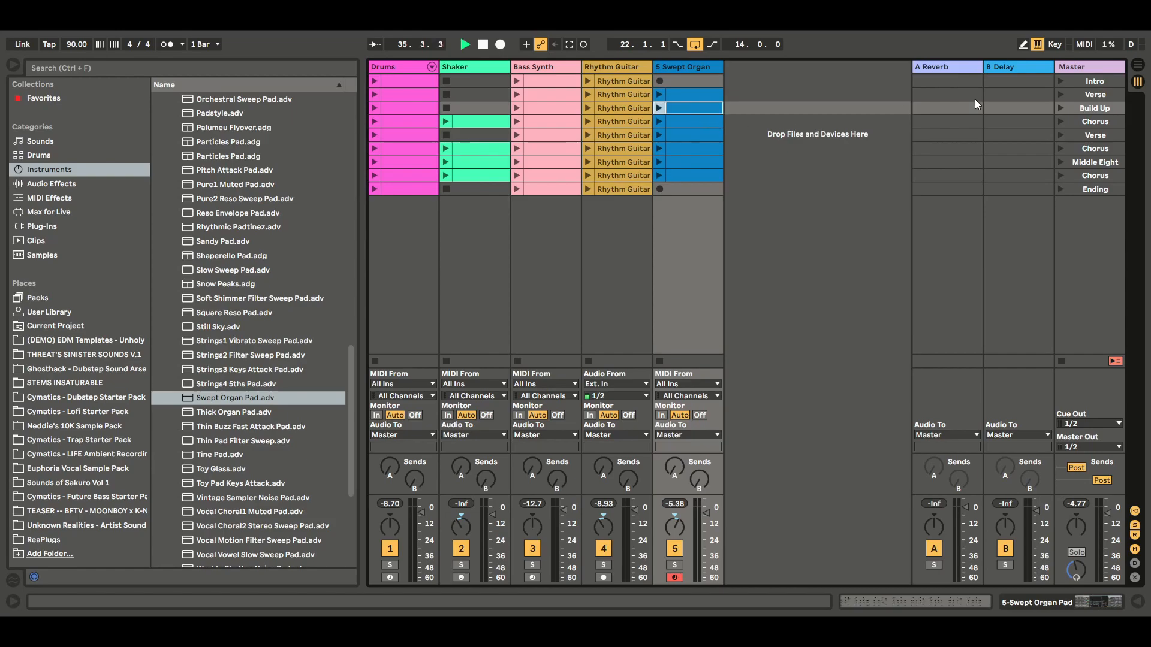
Step: Audition the Intro and first Verse scenes, and shorten the first Verse organ clip's loop to 2 bars
left_click(1059, 81)
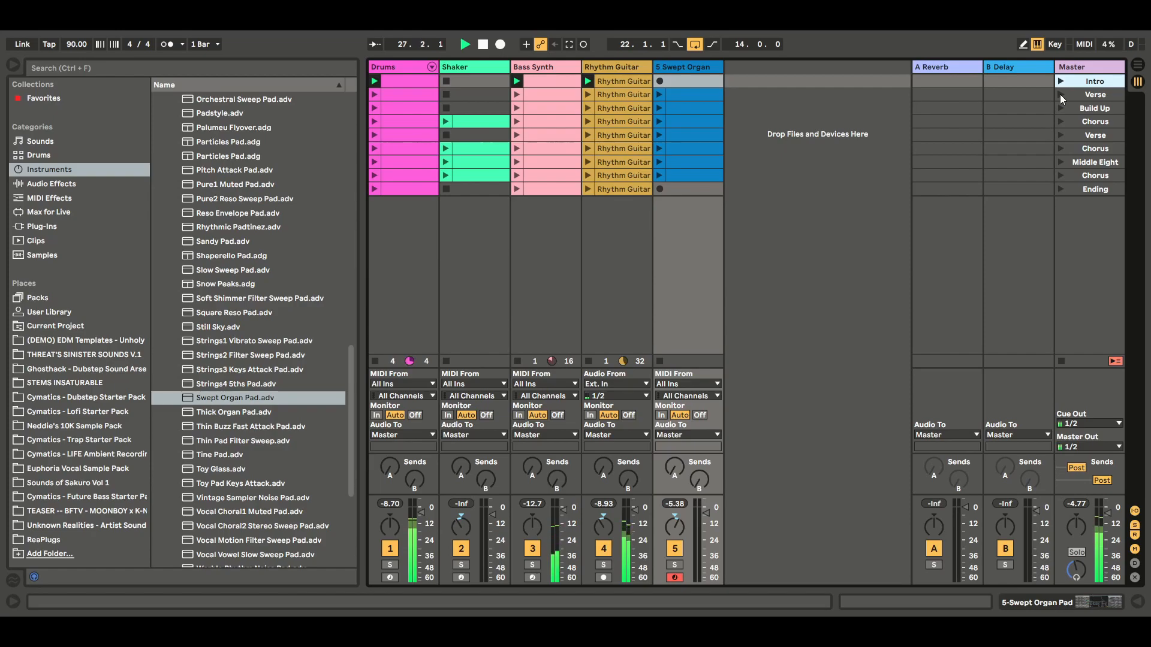
left_click(1059, 94)
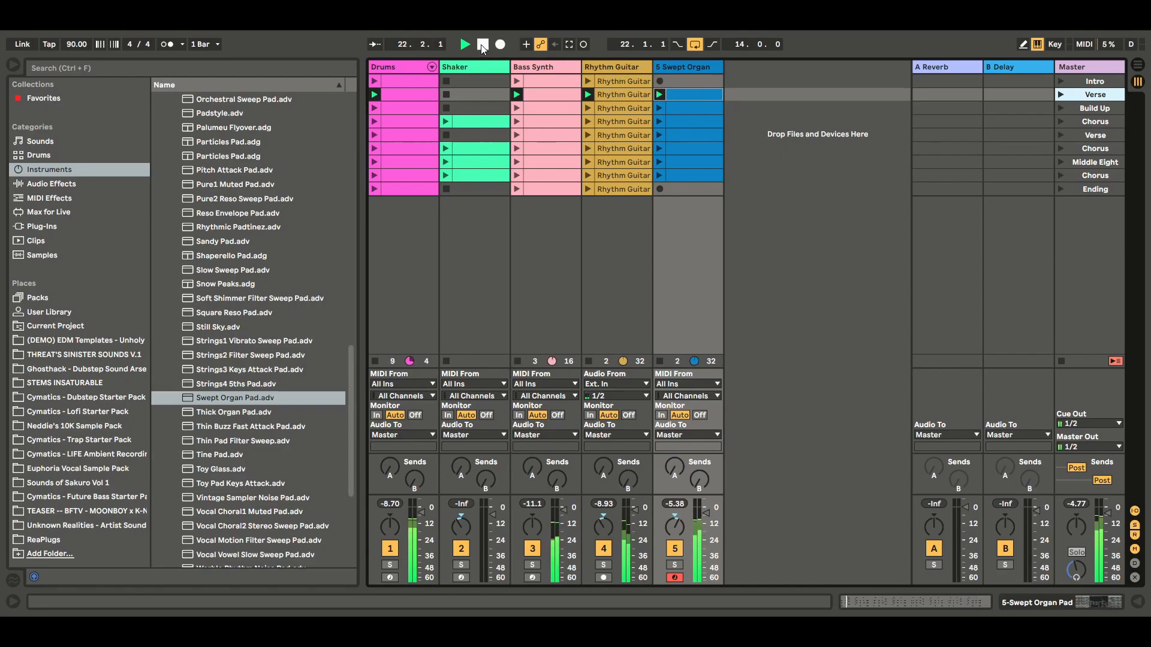
double_click(700, 94)
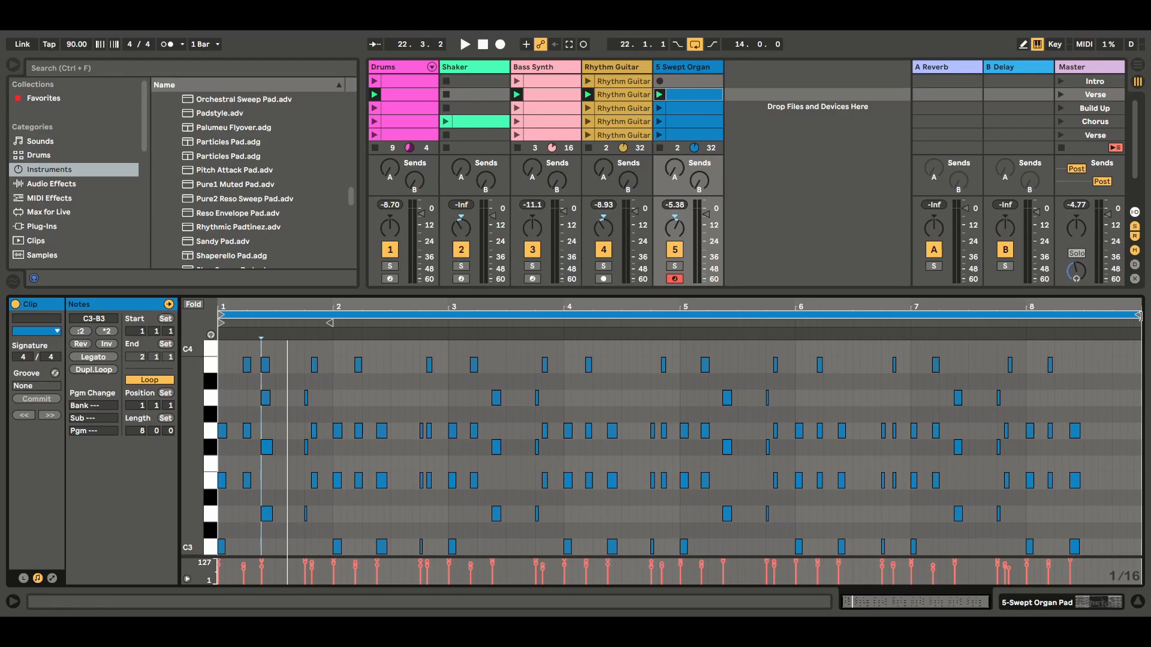
left_click_drag(1138, 316, 449, 352)
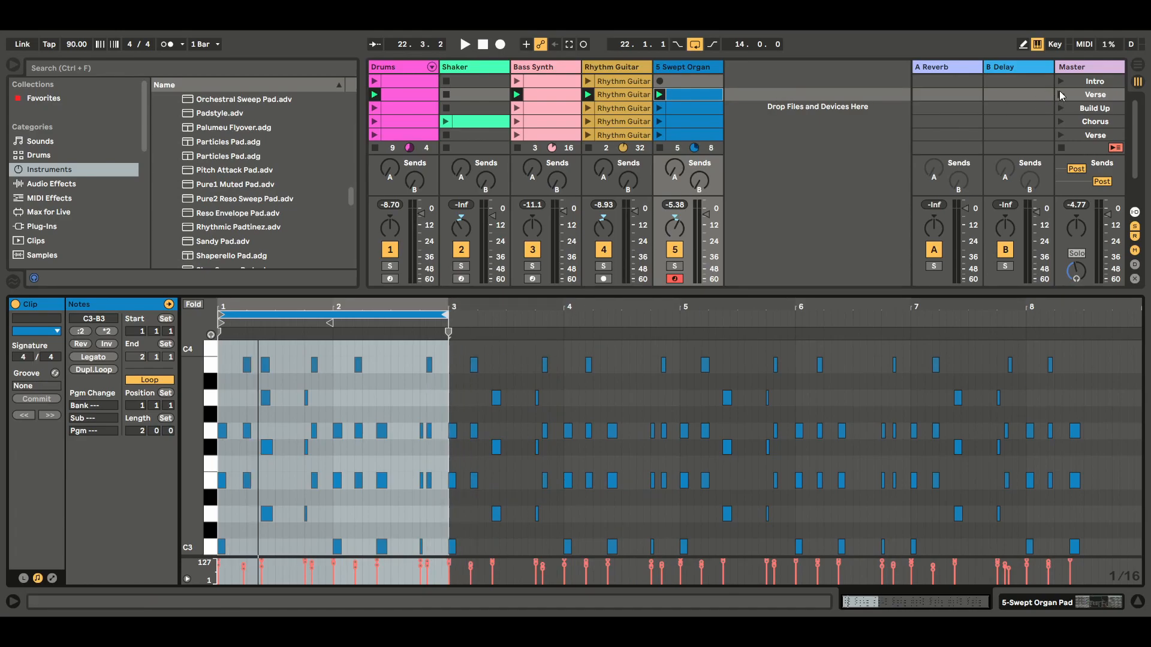
Step: Play the first Verse scene to check the chord timing in the 2-bar organ loop, and stop all clips
left_click(1061, 95)
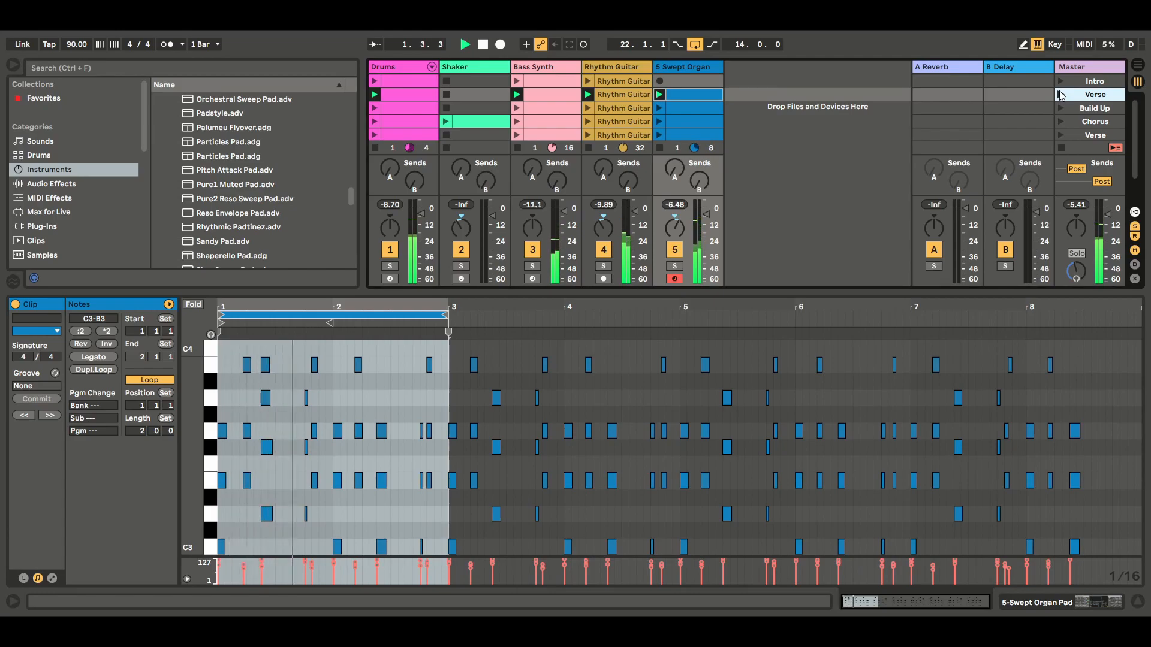
left_click_drag(473, 301, 1052, 389)
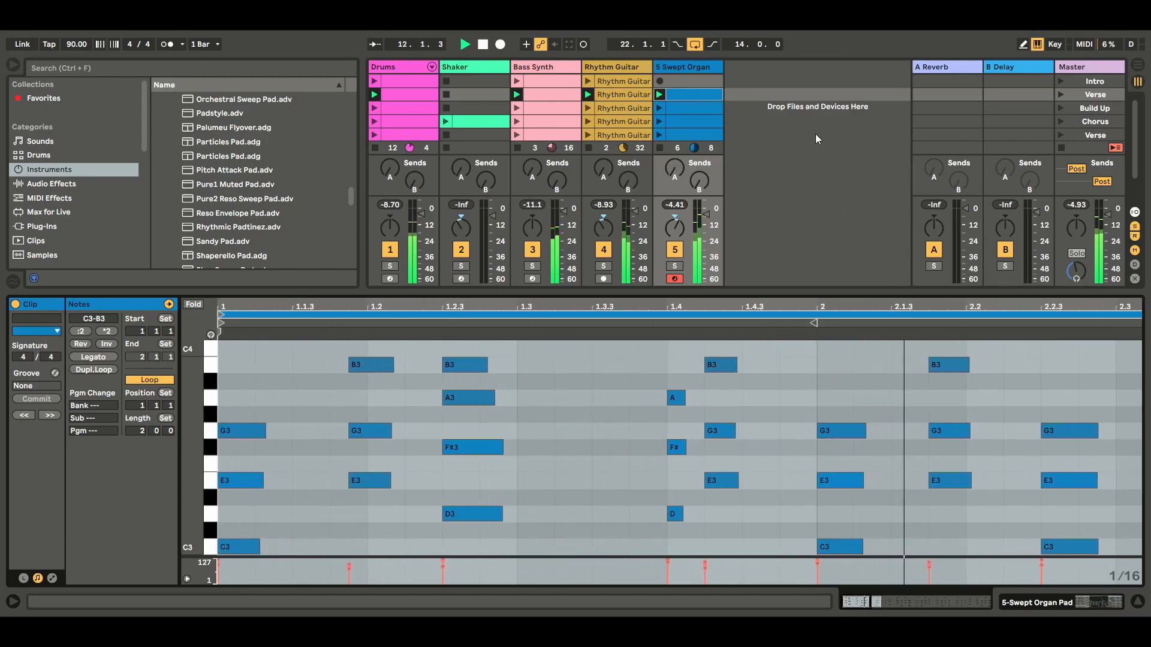
left_click(1062, 148)
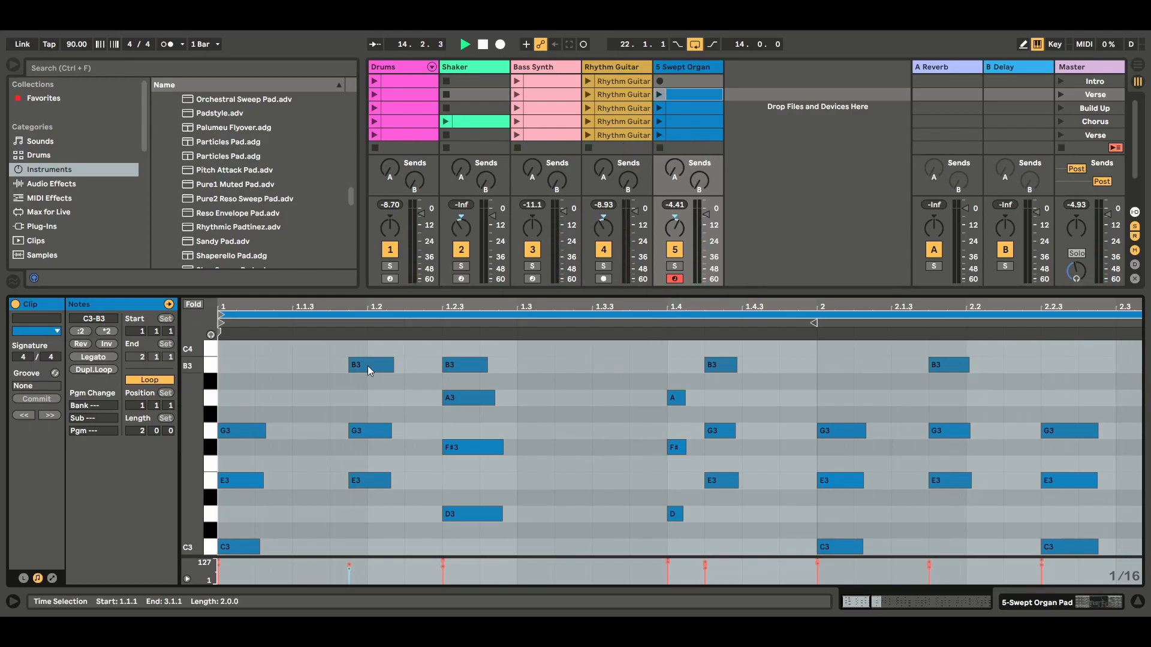
Step: Move the B3, G3 and E3 notes of the loop's second chord earlier to 1.1.4, and audition the clip alone and with the Verse scene
left_click_drag(371, 367, 351, 368)
left_click(378, 431)
left_click_drag(378, 437, 360, 440)
left_click_drag(371, 487, 353, 488)
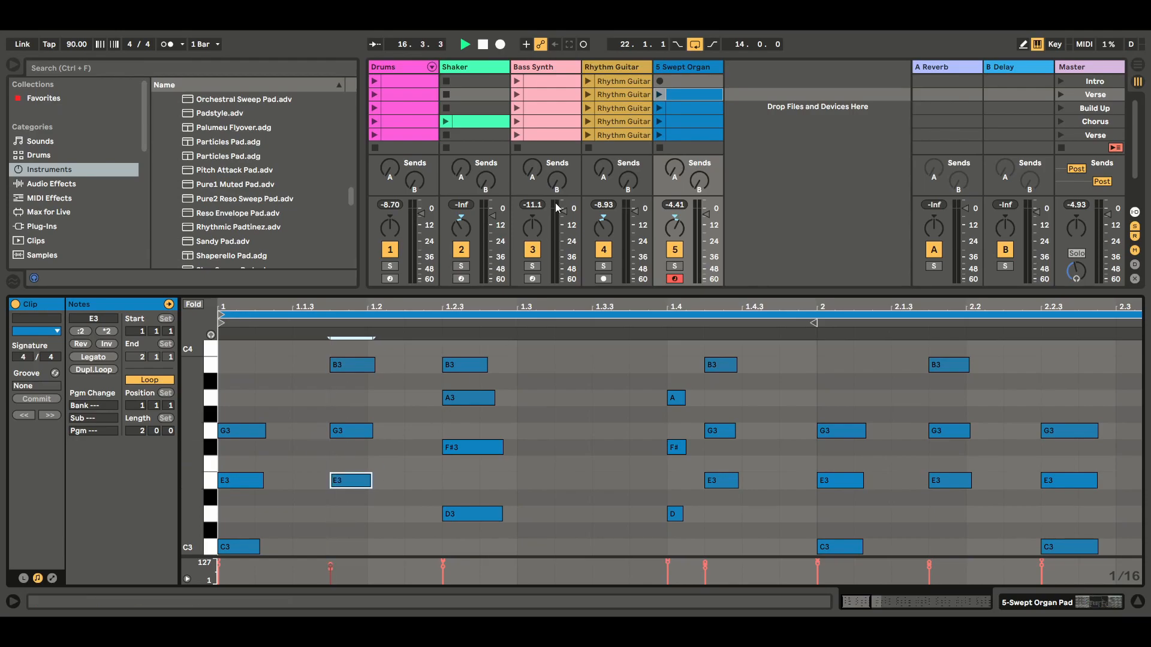
left_click(660, 95)
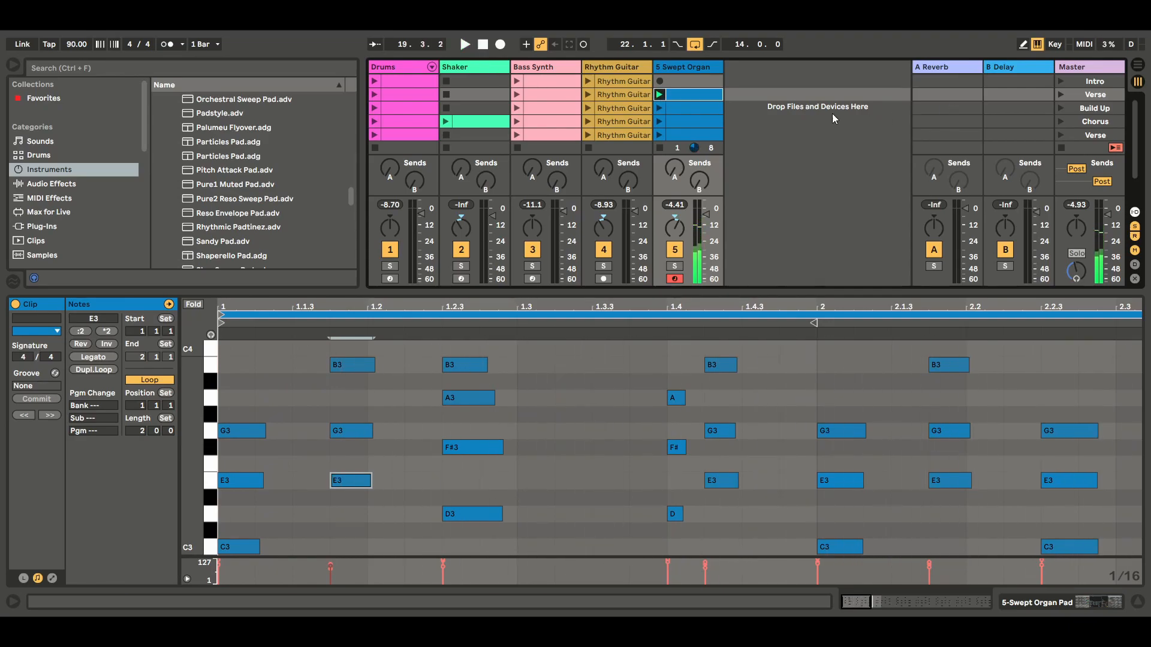
left_click(1062, 94)
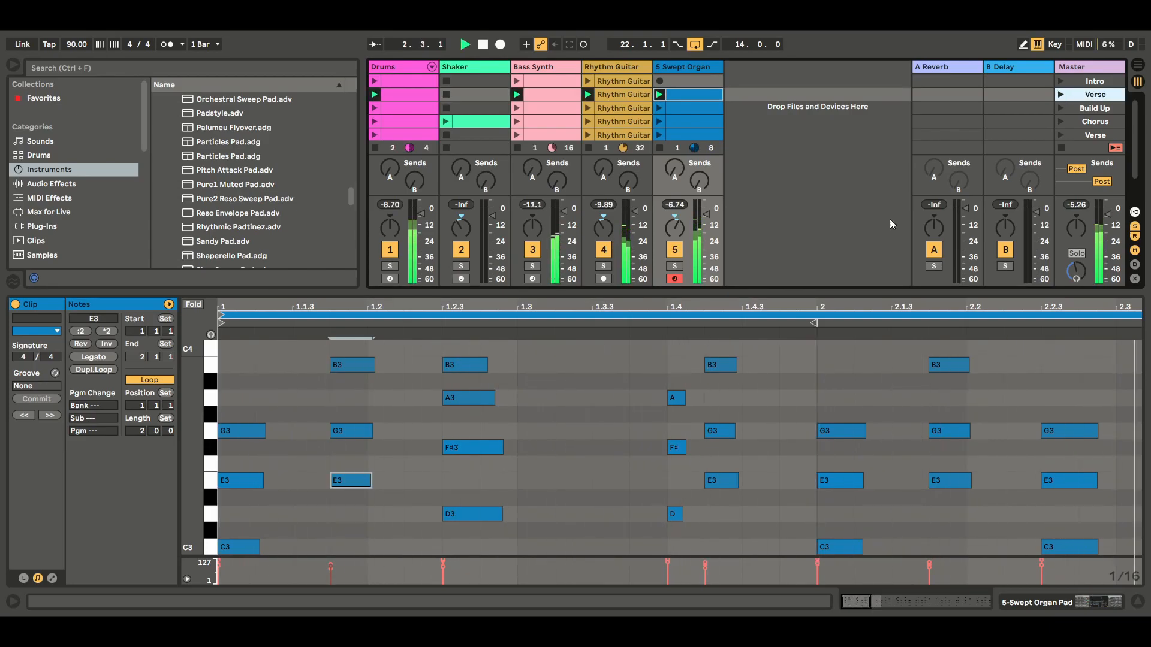
Step: Try the chord at 1.2.3 without its A3 note and without its F#3 note, undoing each deletion
left_click(469, 400)
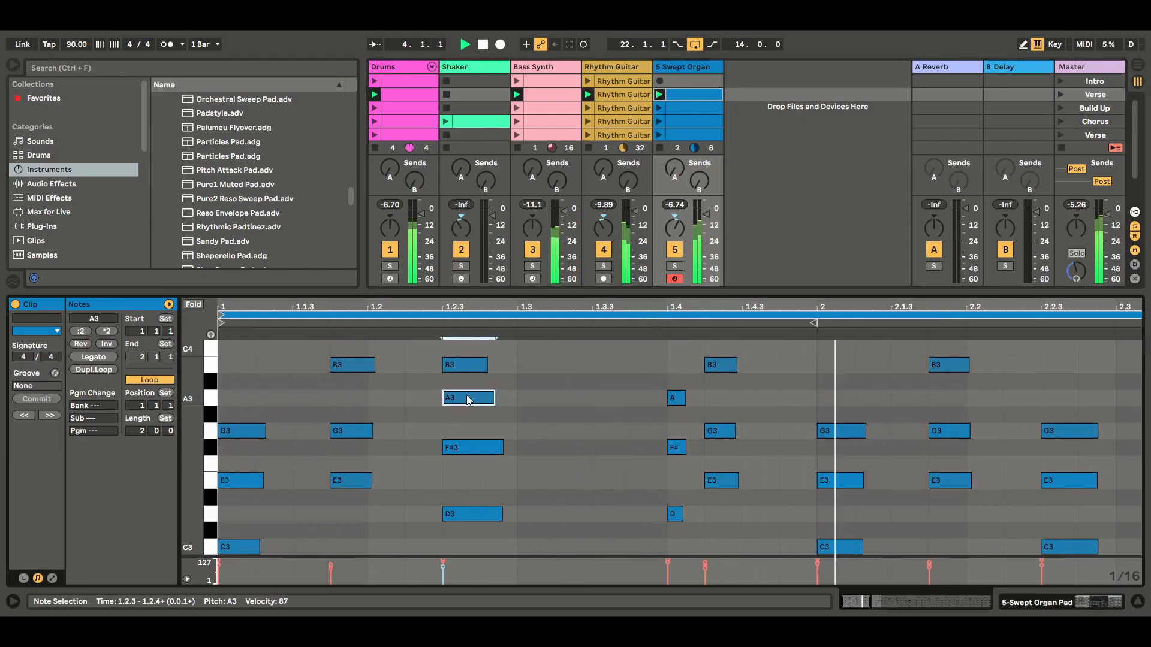
key("Delete")
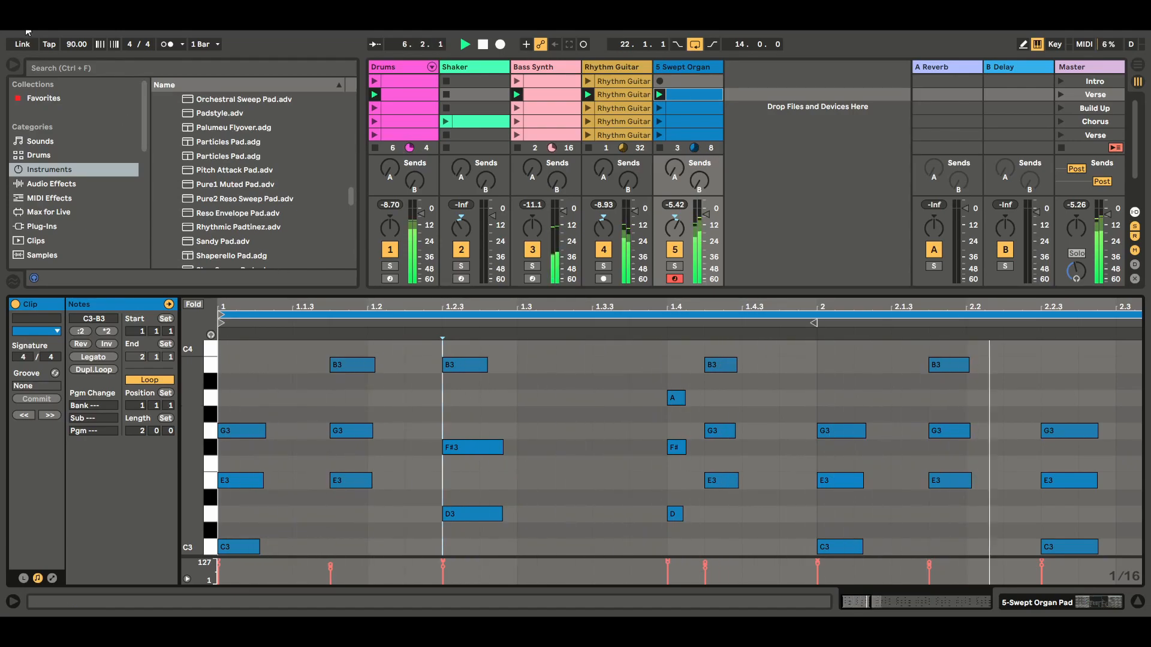
double_click(464, 397)
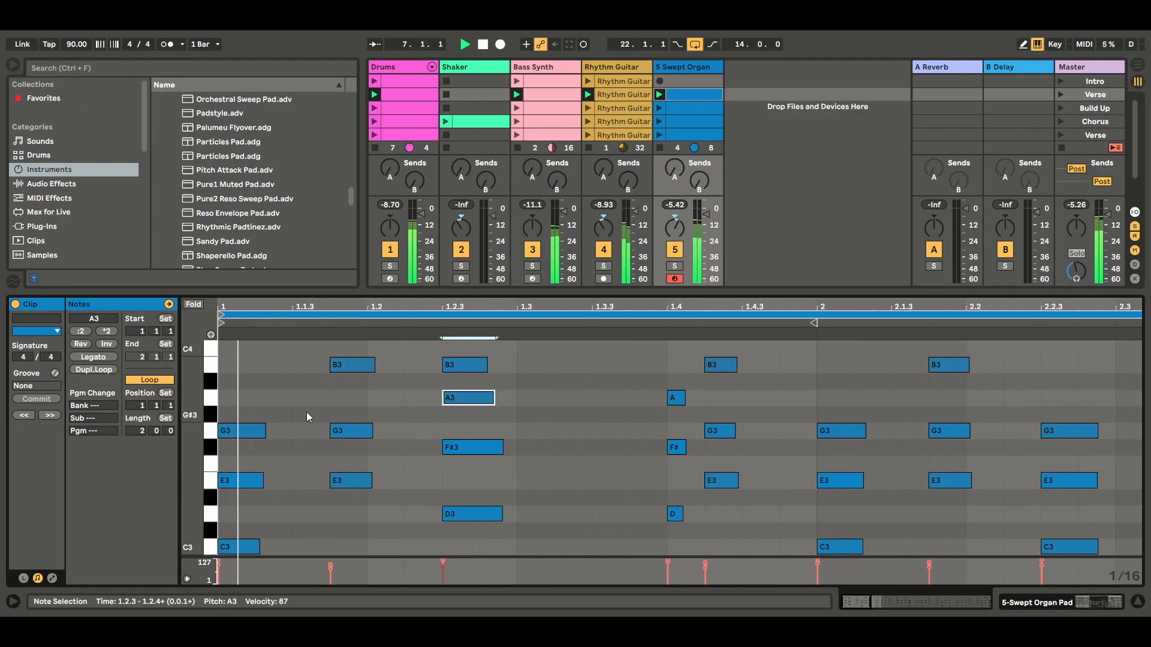
left_click(470, 447)
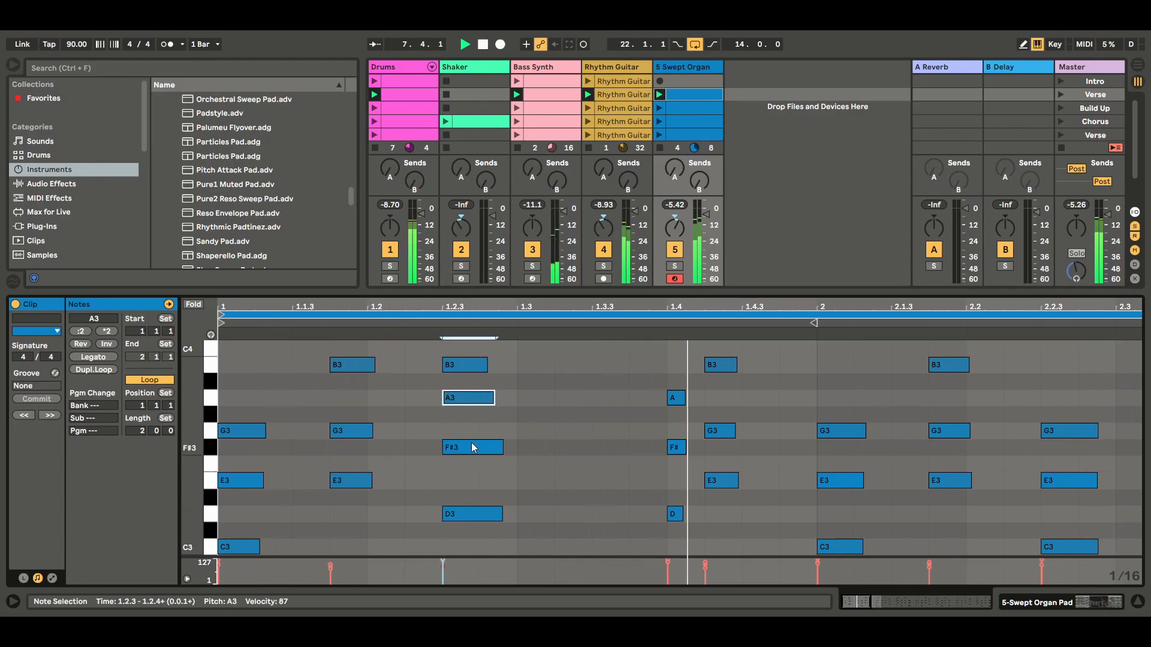
double_click(474, 447)
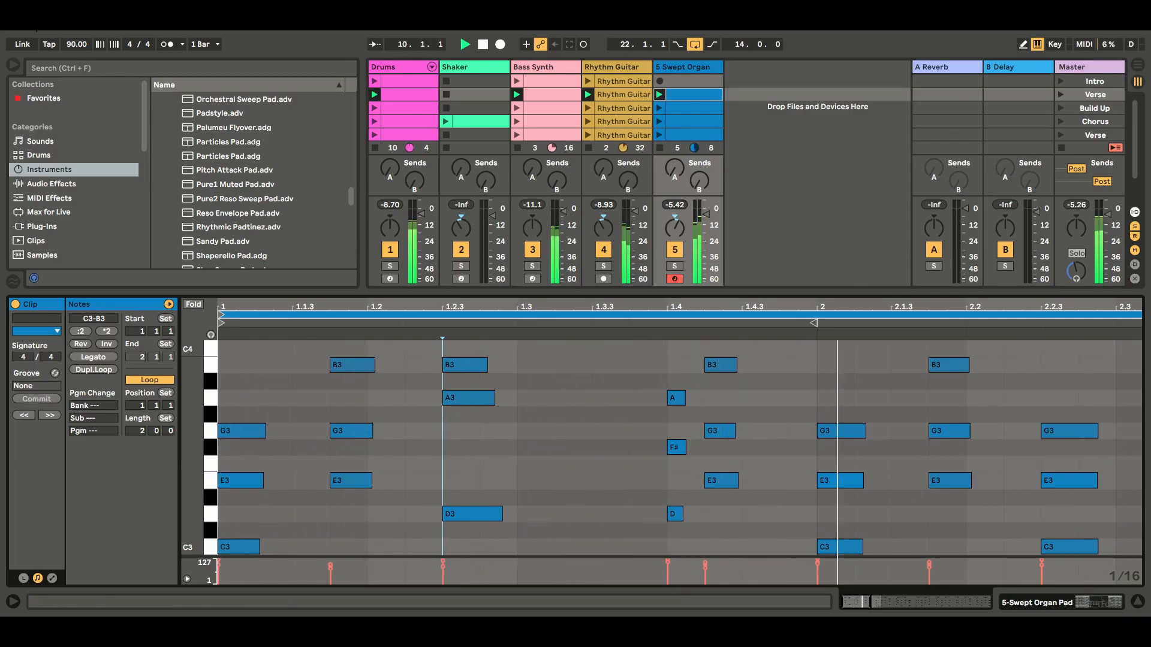
key("ctrl+z")
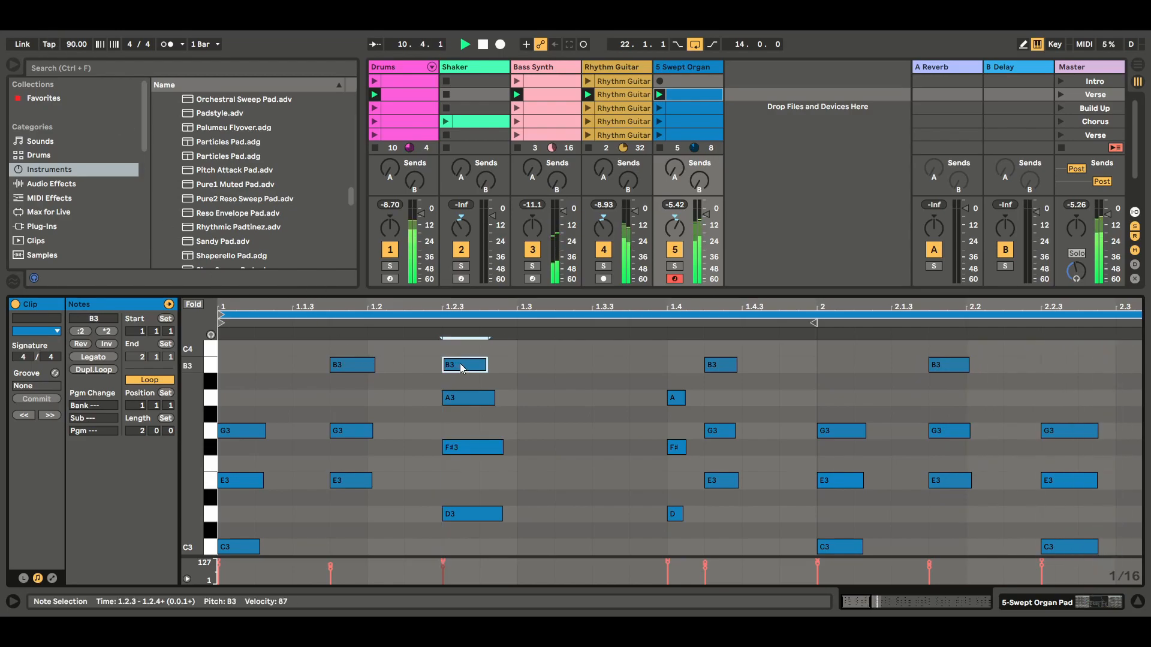
Step: Delete the B3 note from the chord at 1.2.3 and check the chords that follow in the Verse organ clip
double_click(459, 363)
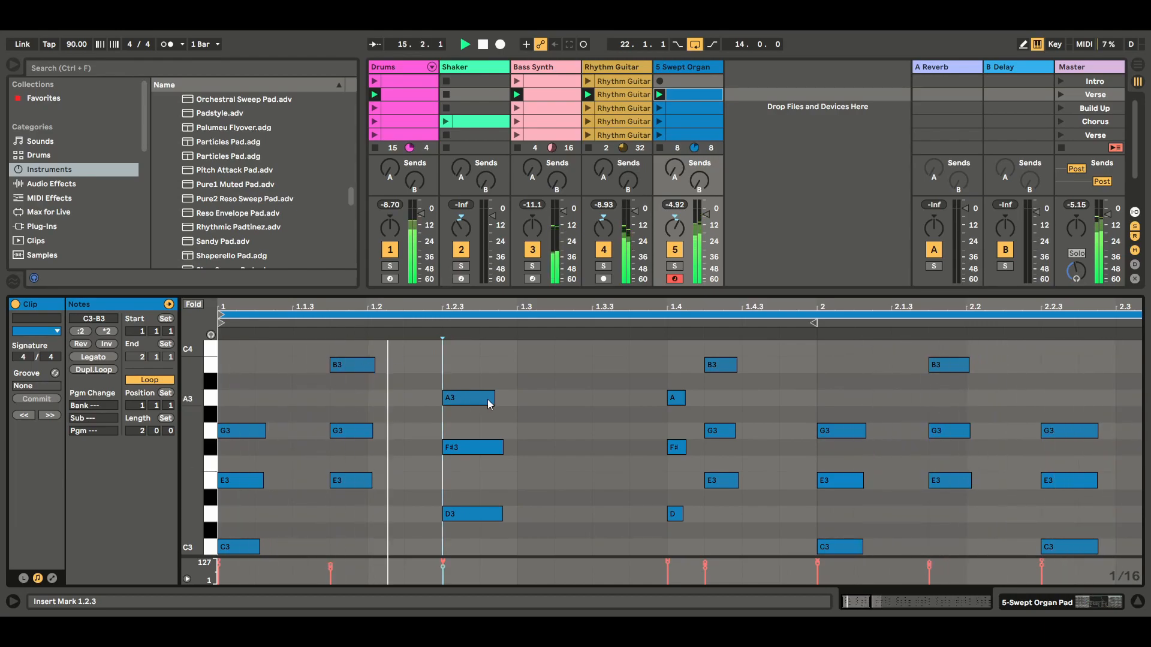
mouse_move(696, 306)
left_mouse_down()
mouse_move(696, 362)
mouse_move(695, 329)
left_mouse_up()
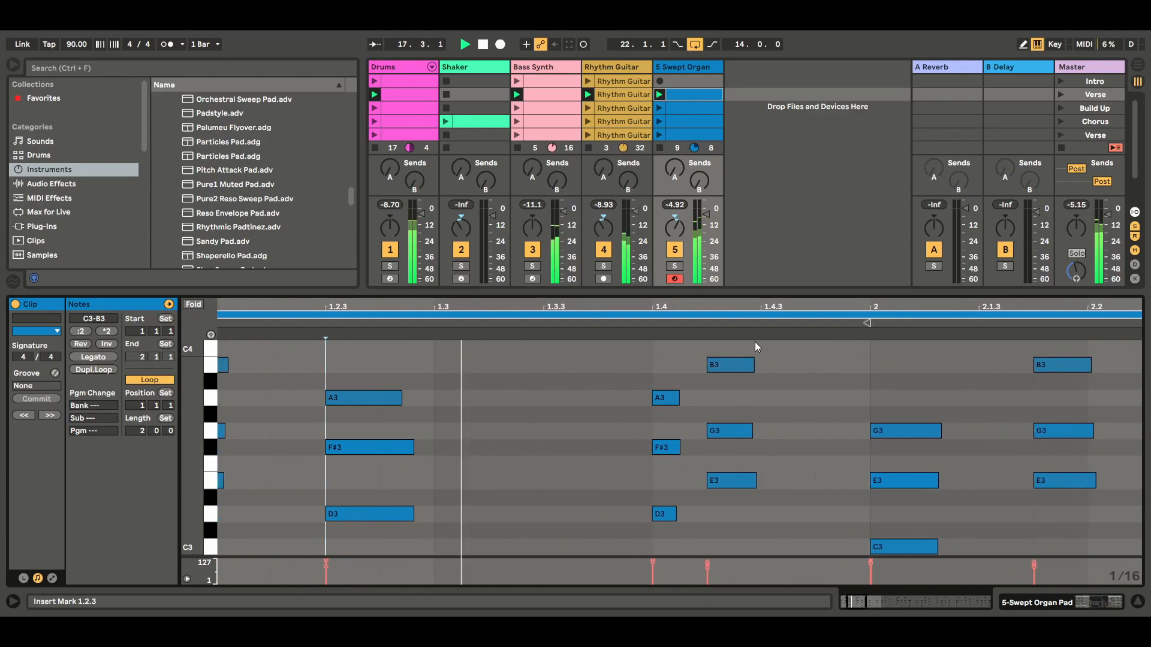
left_click_drag(827, 306, 647, 287)
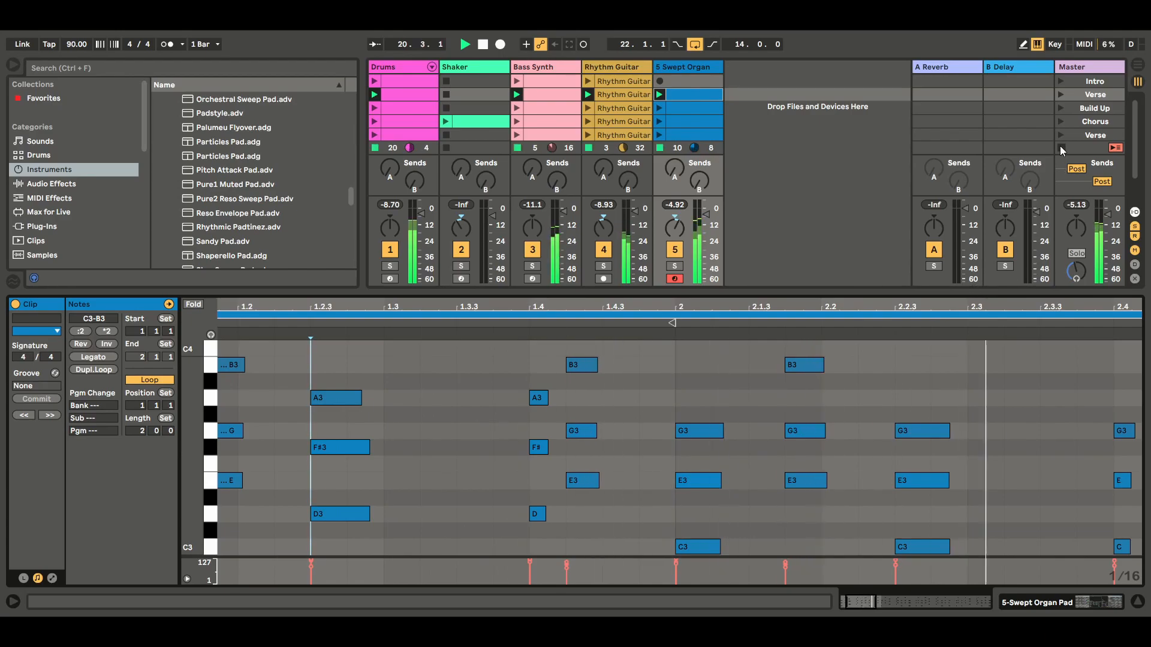
Step: Hide the clip editor to reveal every scene, and select the organ clips in the second Verse and the Build Up
left_click(1137, 601)
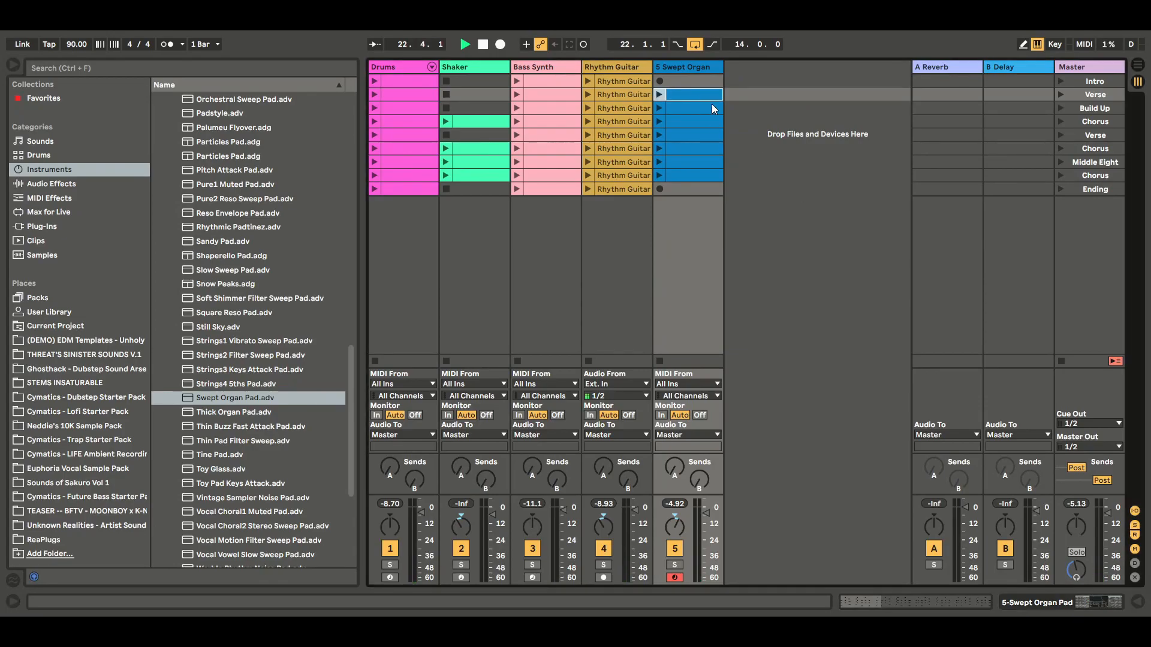
left_click(686, 139)
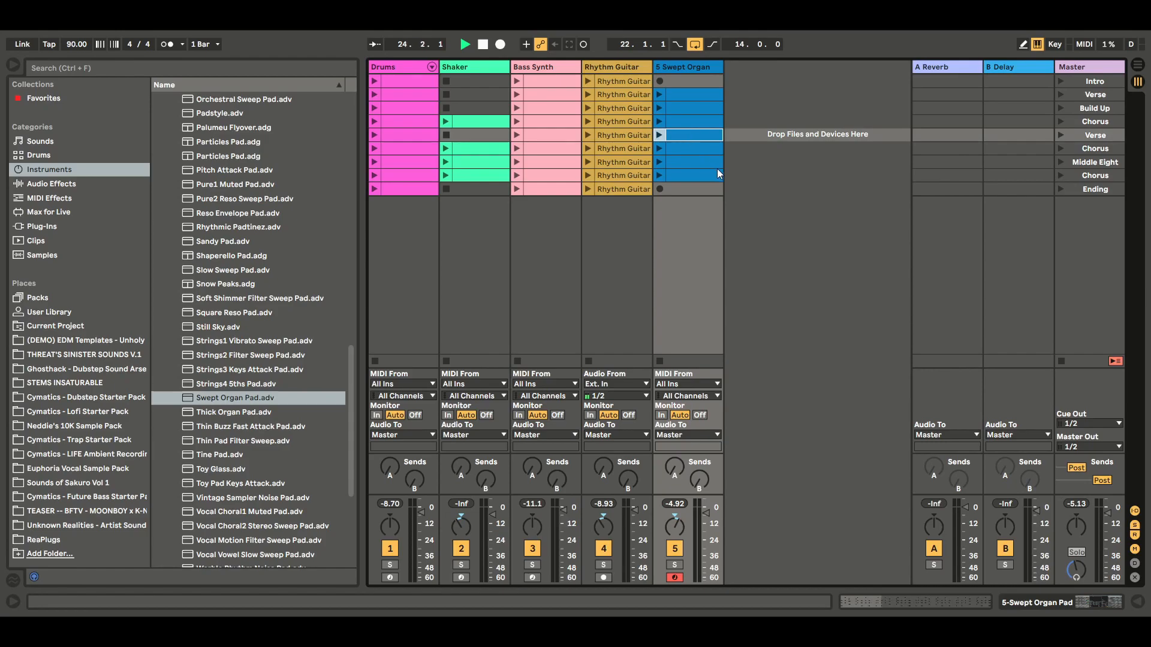
left_click(697, 108)
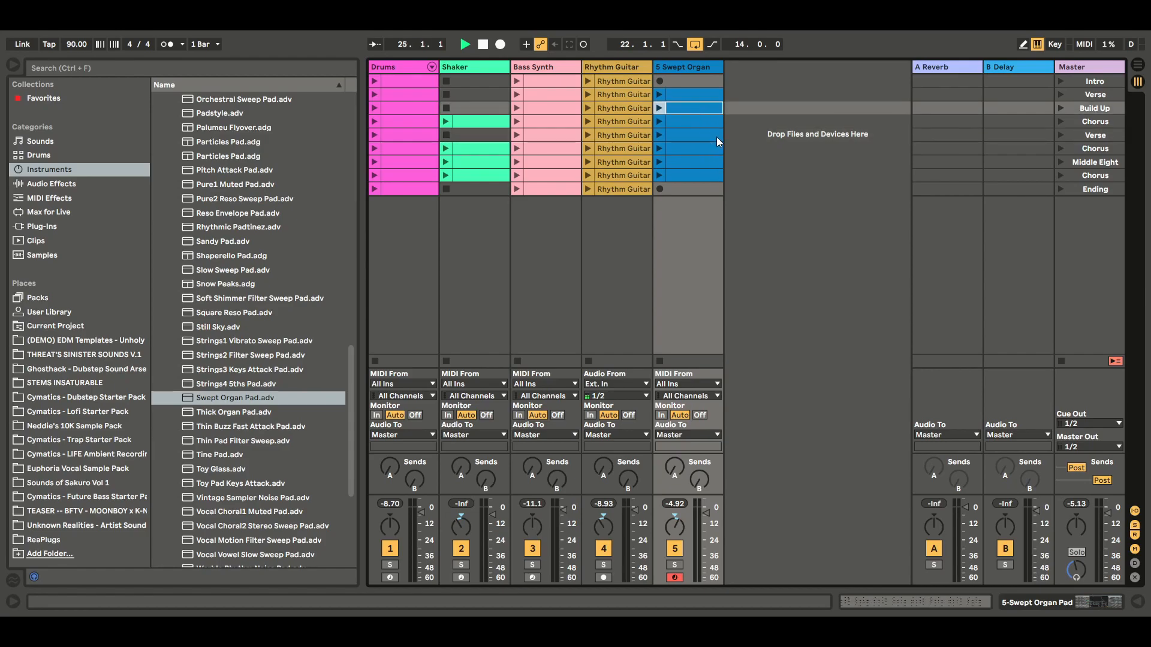
Step: Play every scene in order from the first Verse through the Ending to check the organ against the mix, and stop all clips
left_click(1058, 94)
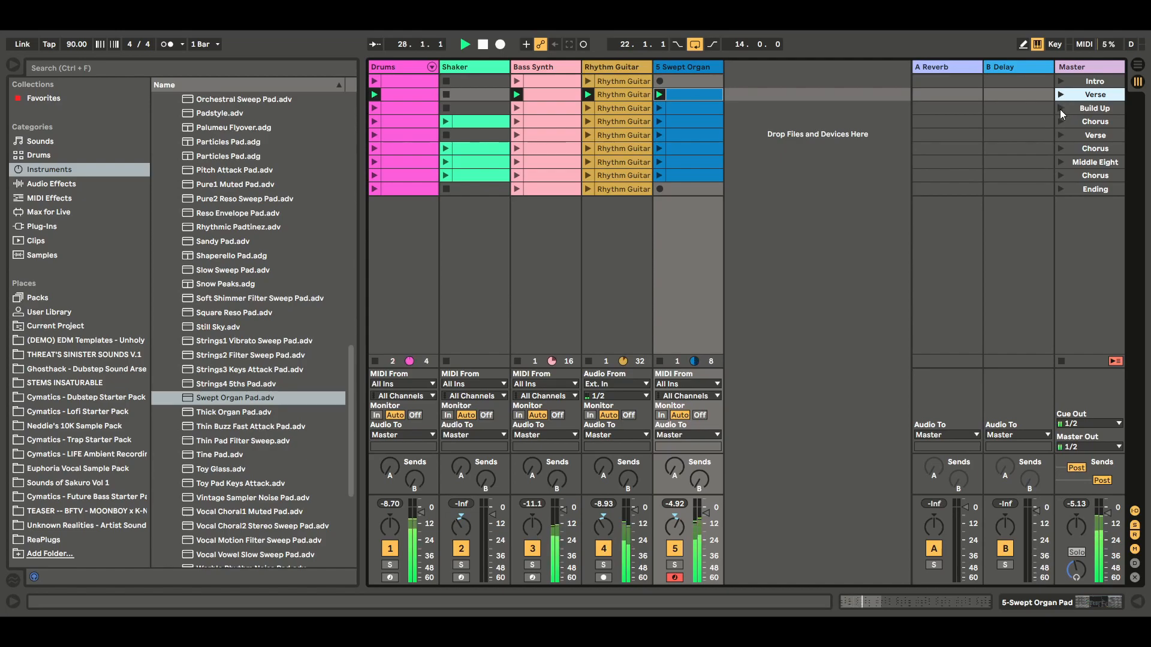
left_click(1059, 108)
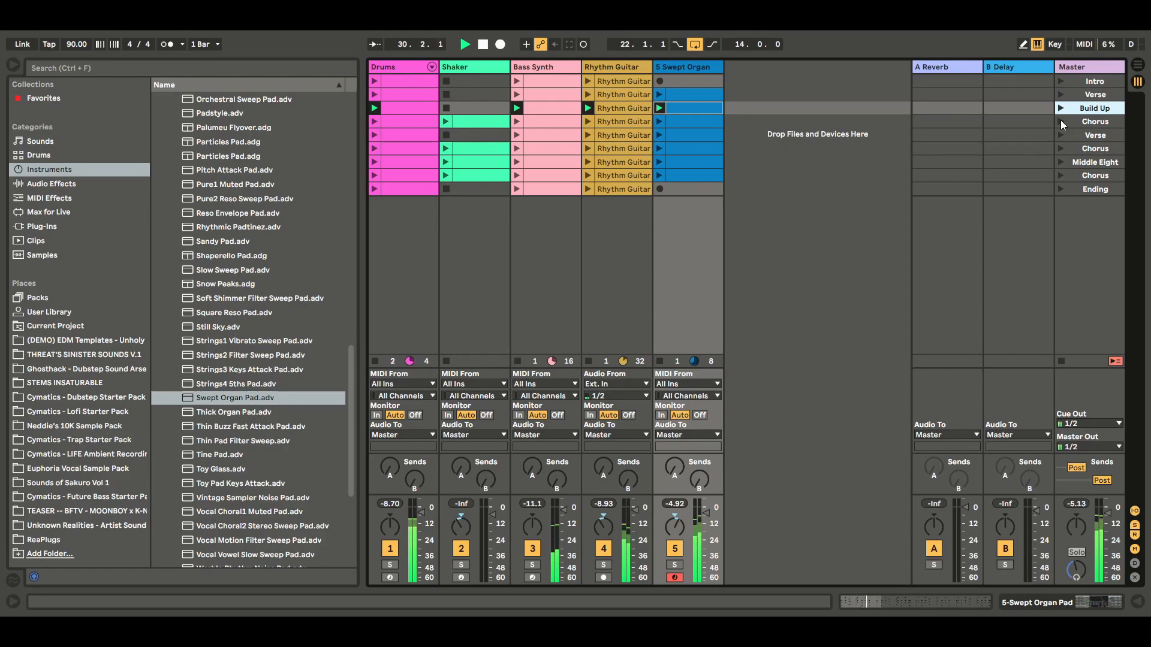
left_click(1060, 121)
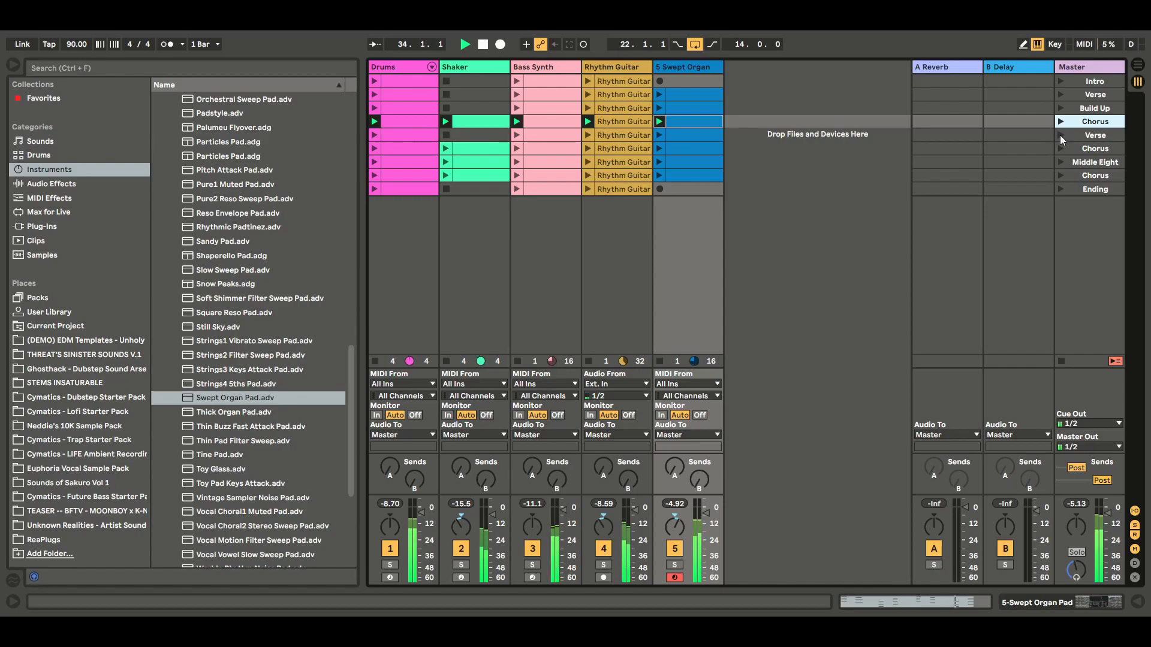
left_click(1060, 135)
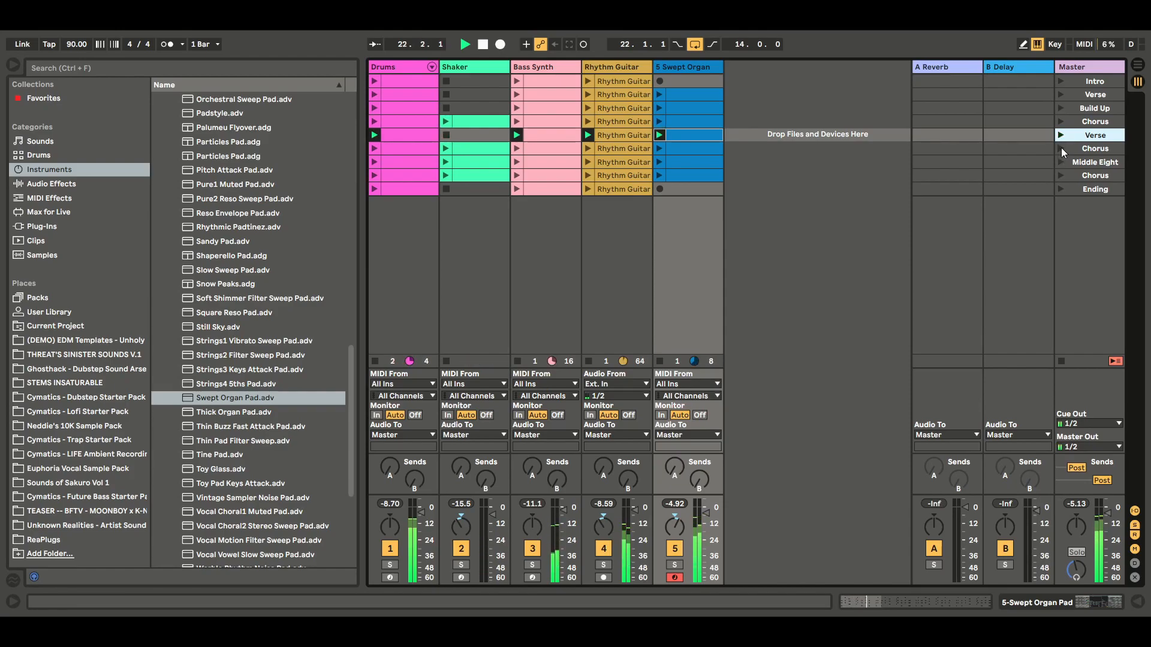
left_click(1061, 147)
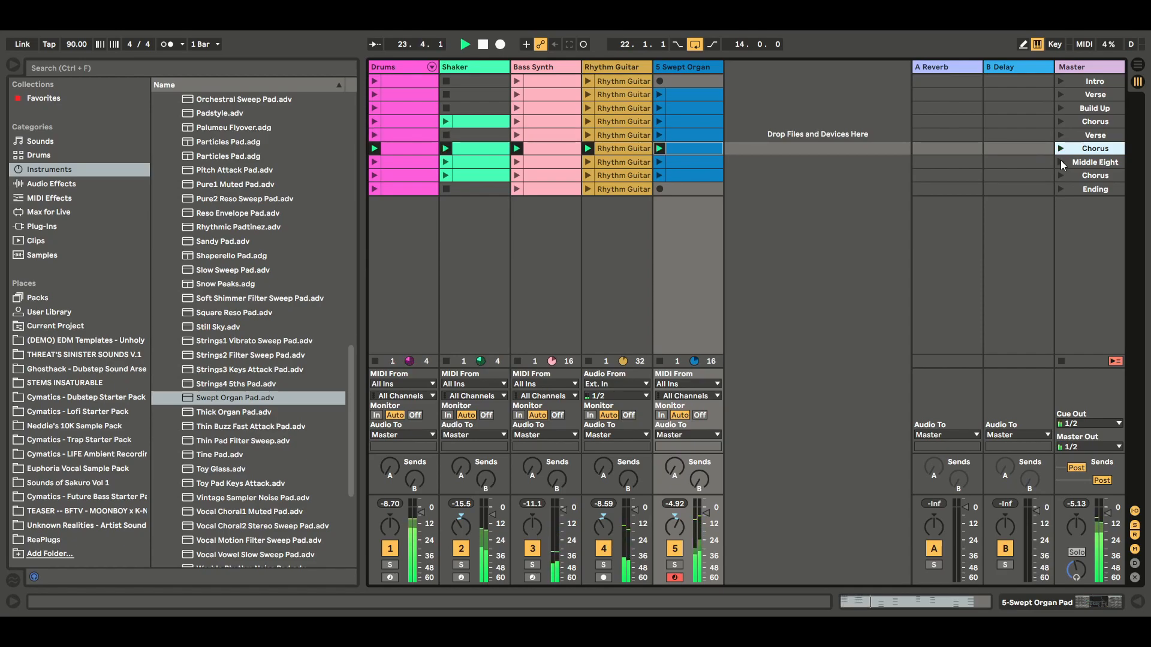
left_click(1059, 161)
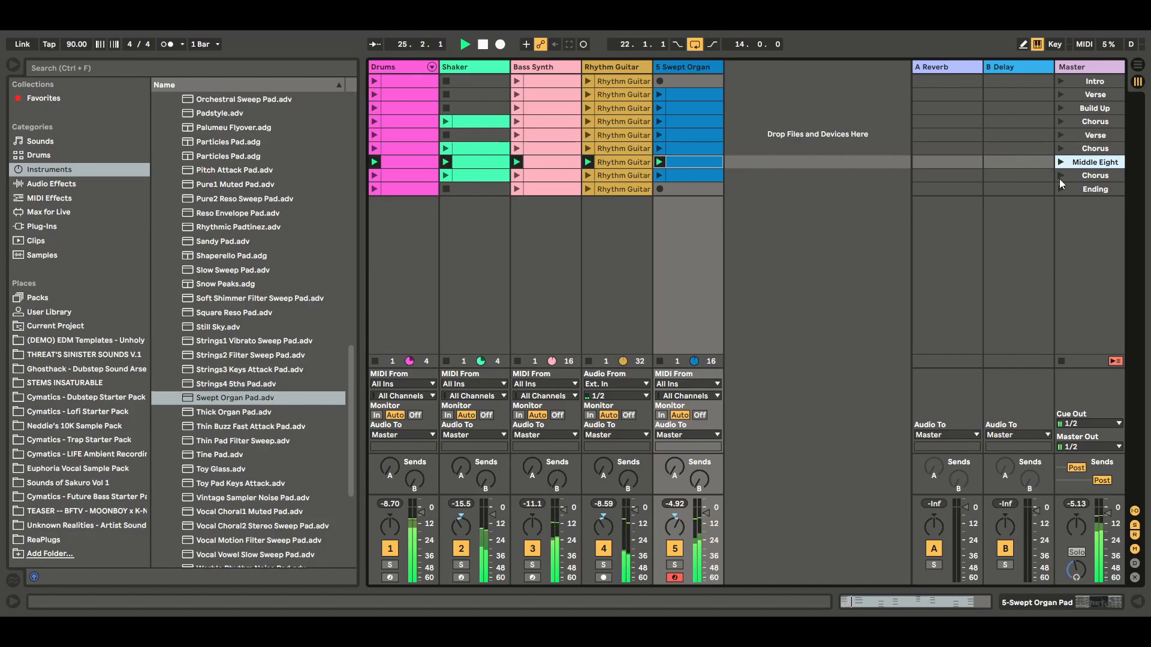
left_click(1061, 175)
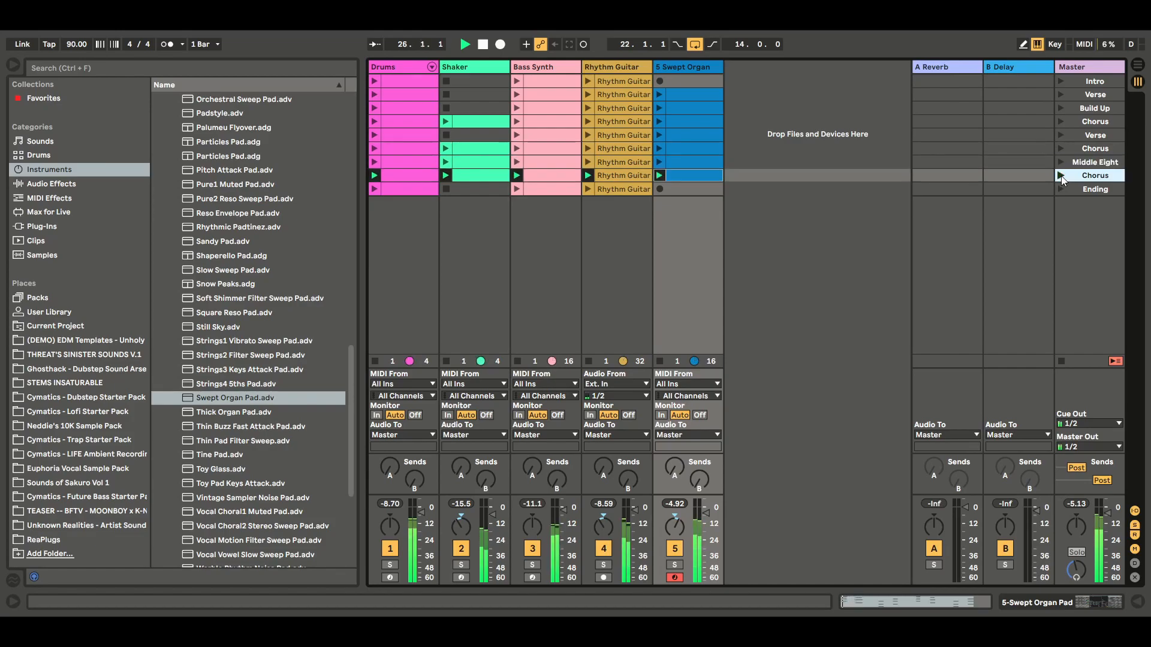
left_click(1061, 188)
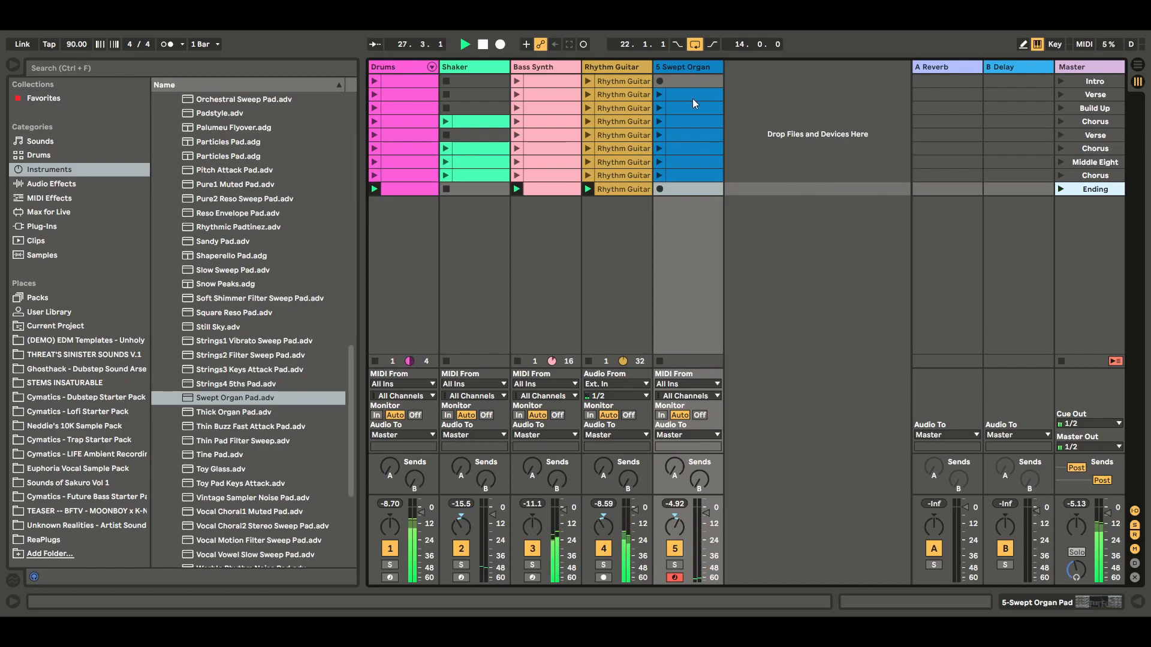
left_click(1063, 358)
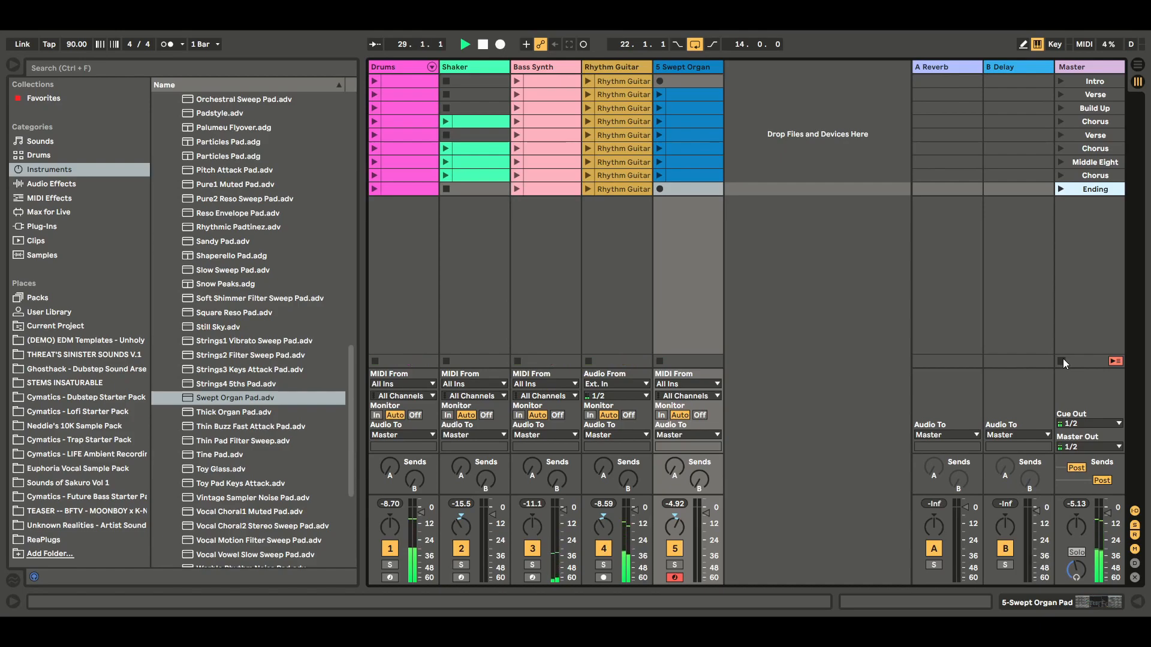